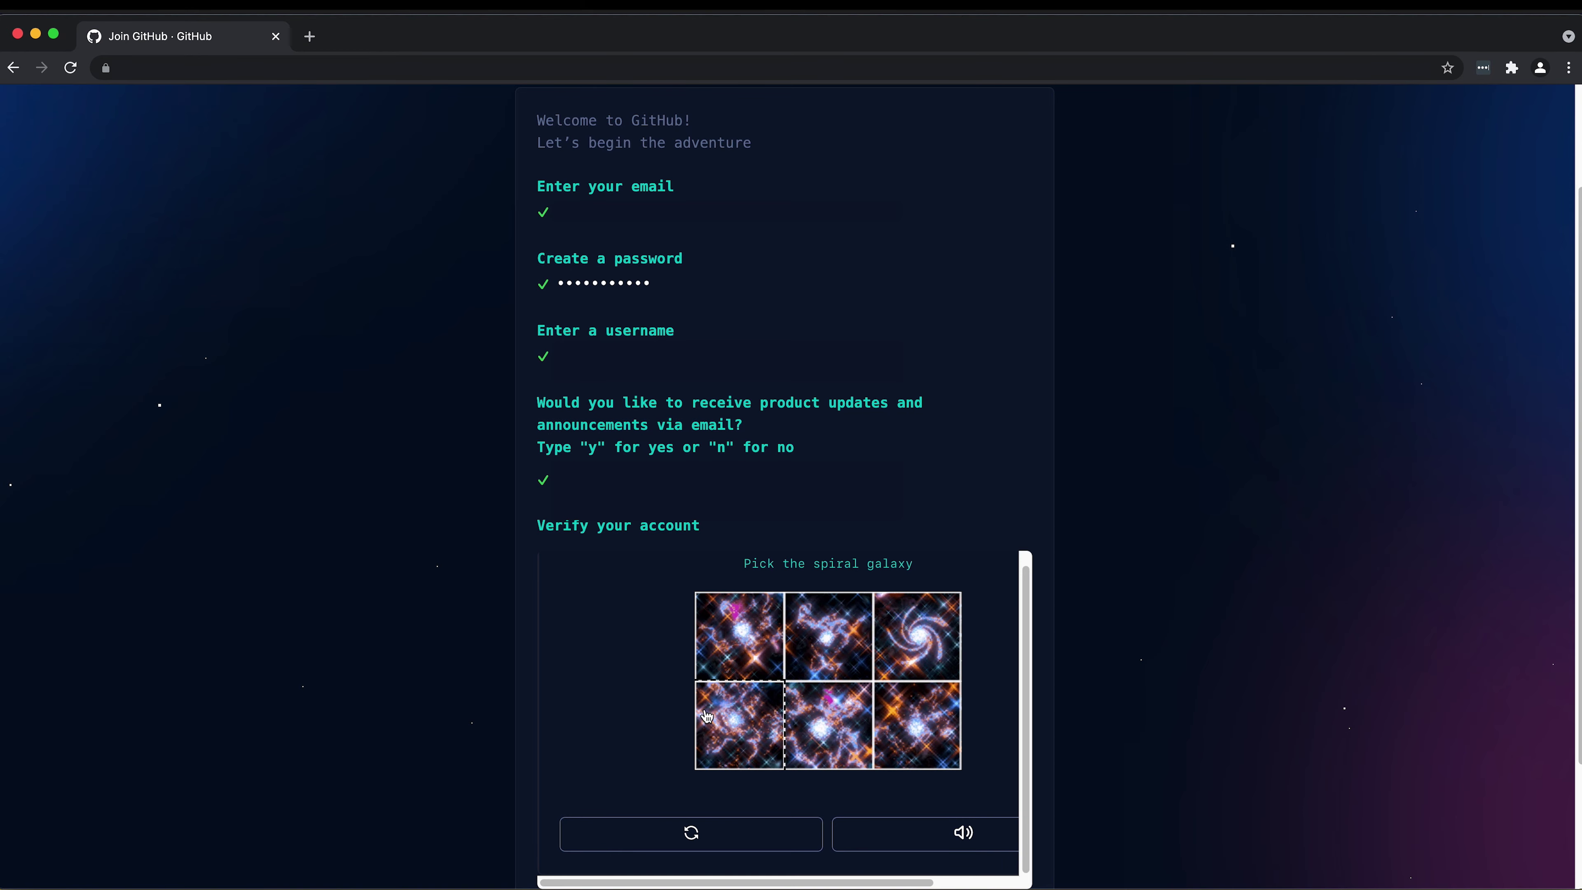
Pick the spiral galaxy image to pass the verification puzzle and create the GitHub account
click(895, 662)
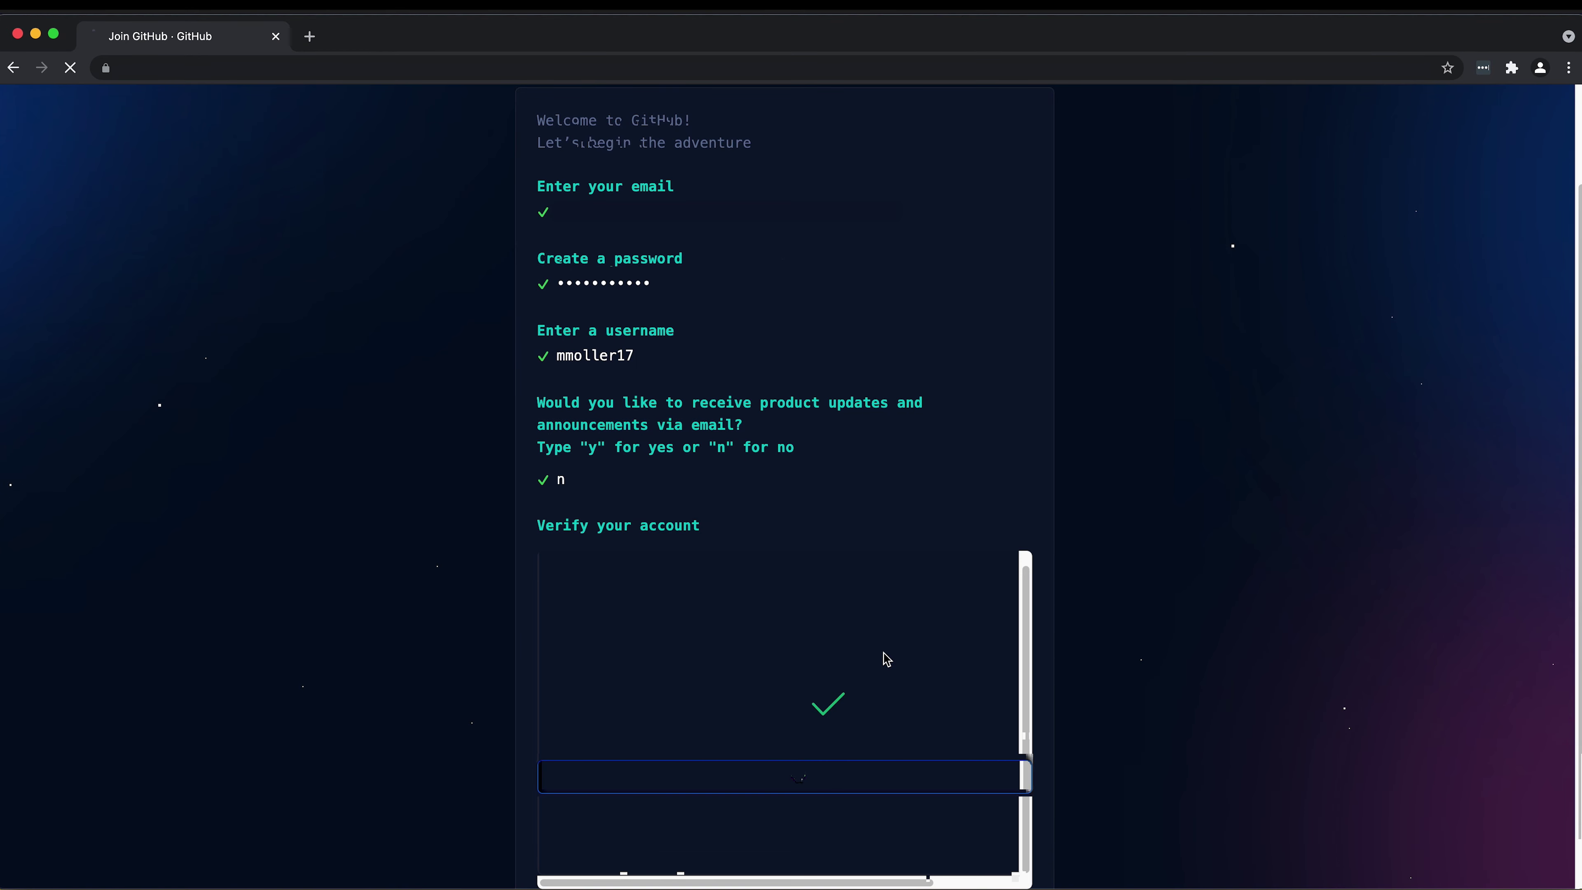
click(796, 774)
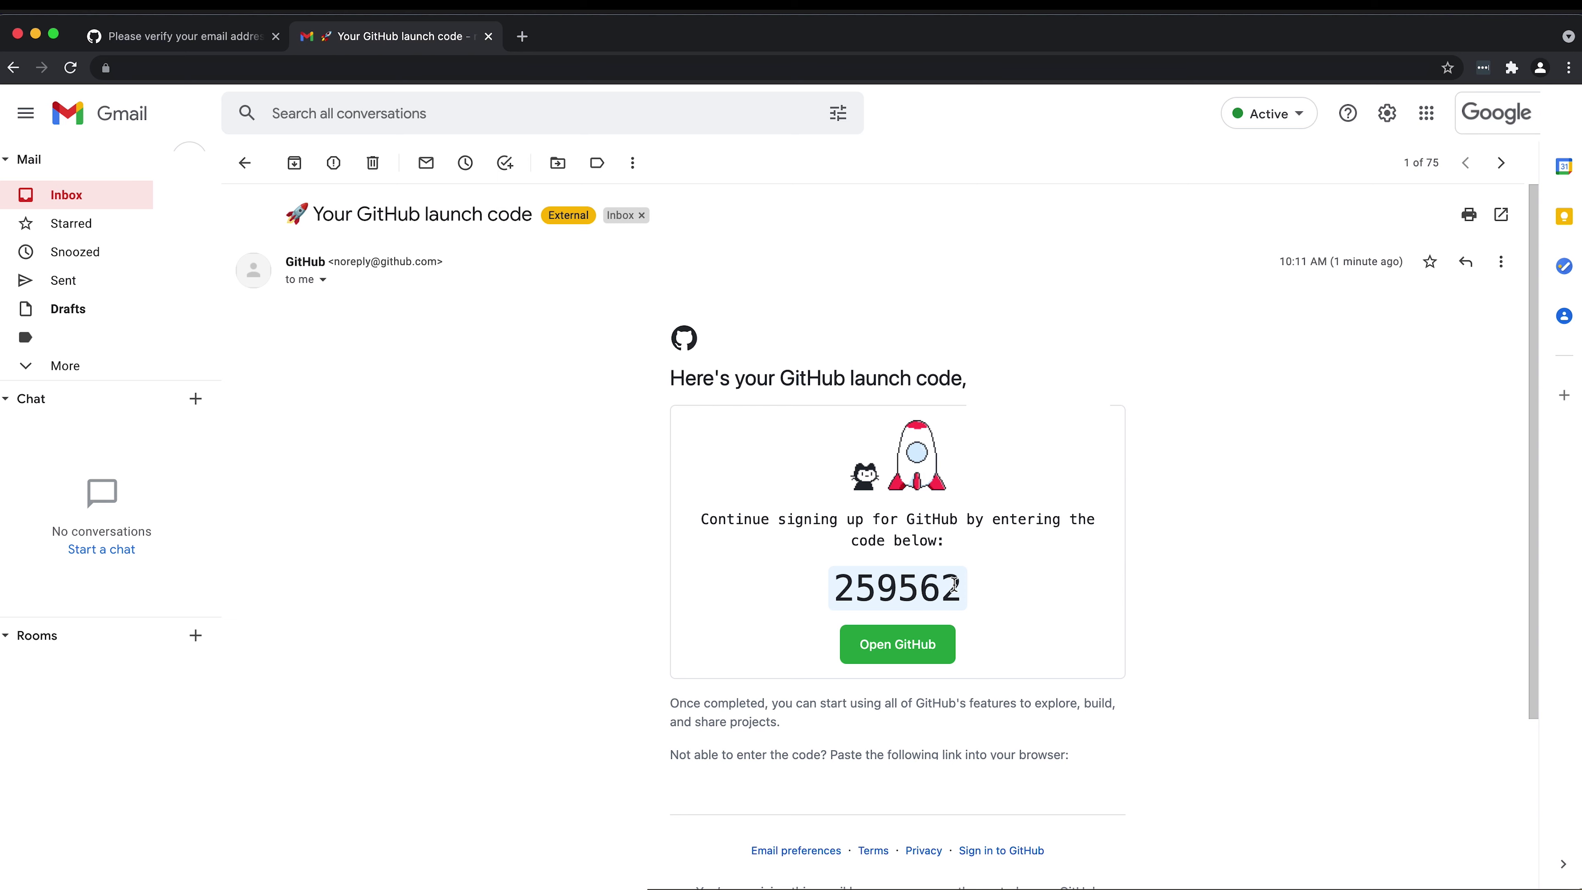
Back on GitHub, enter the launch code from the Gmail message into the code boxes
key(ctrl+shift+Tab)
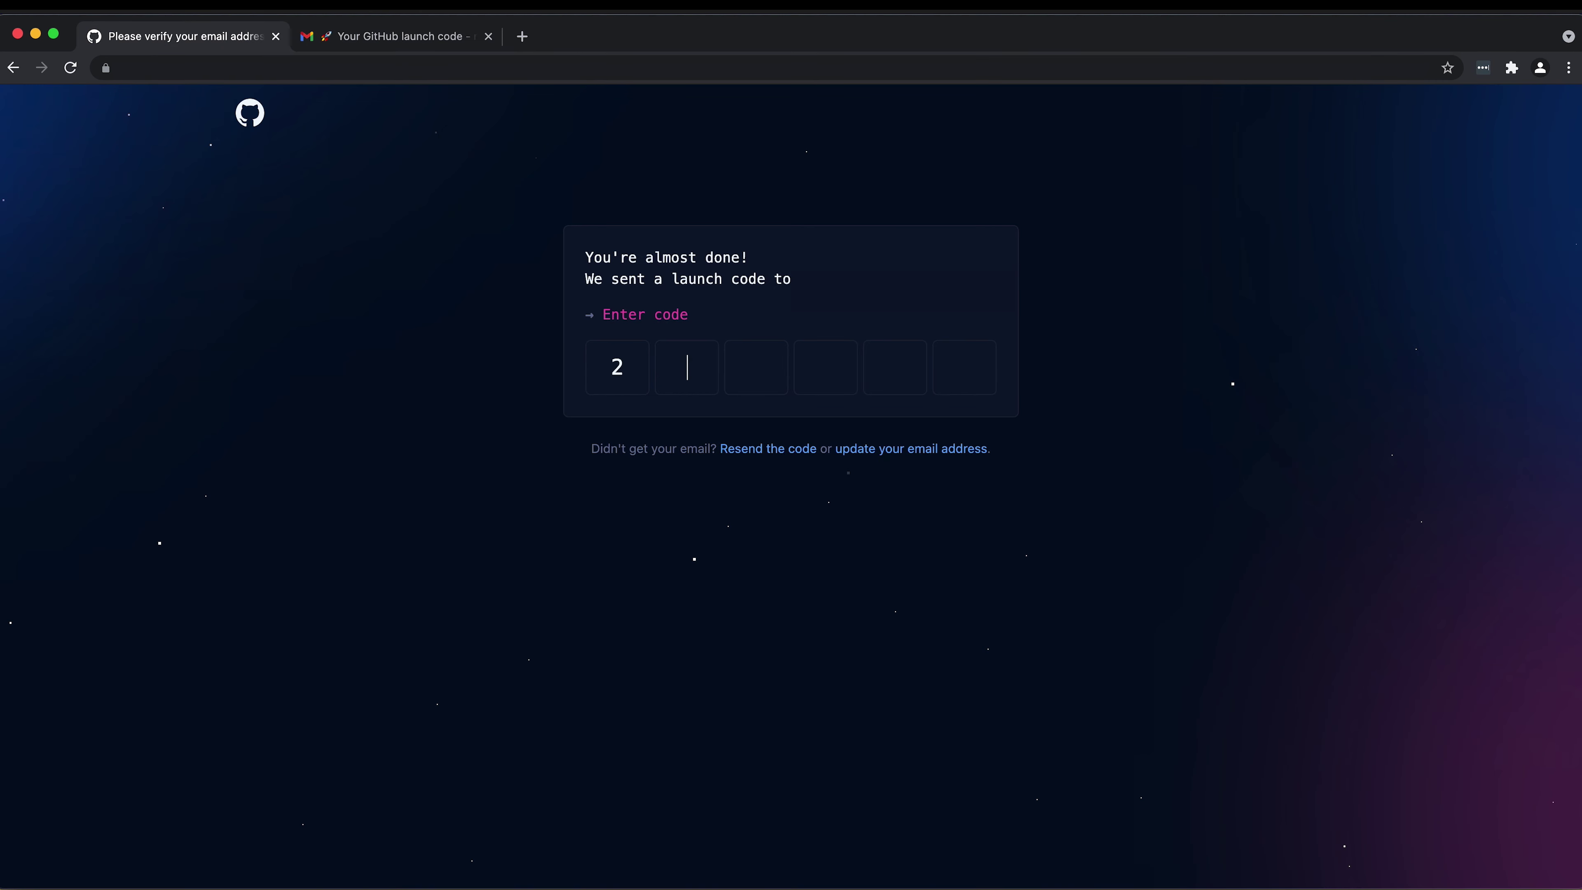
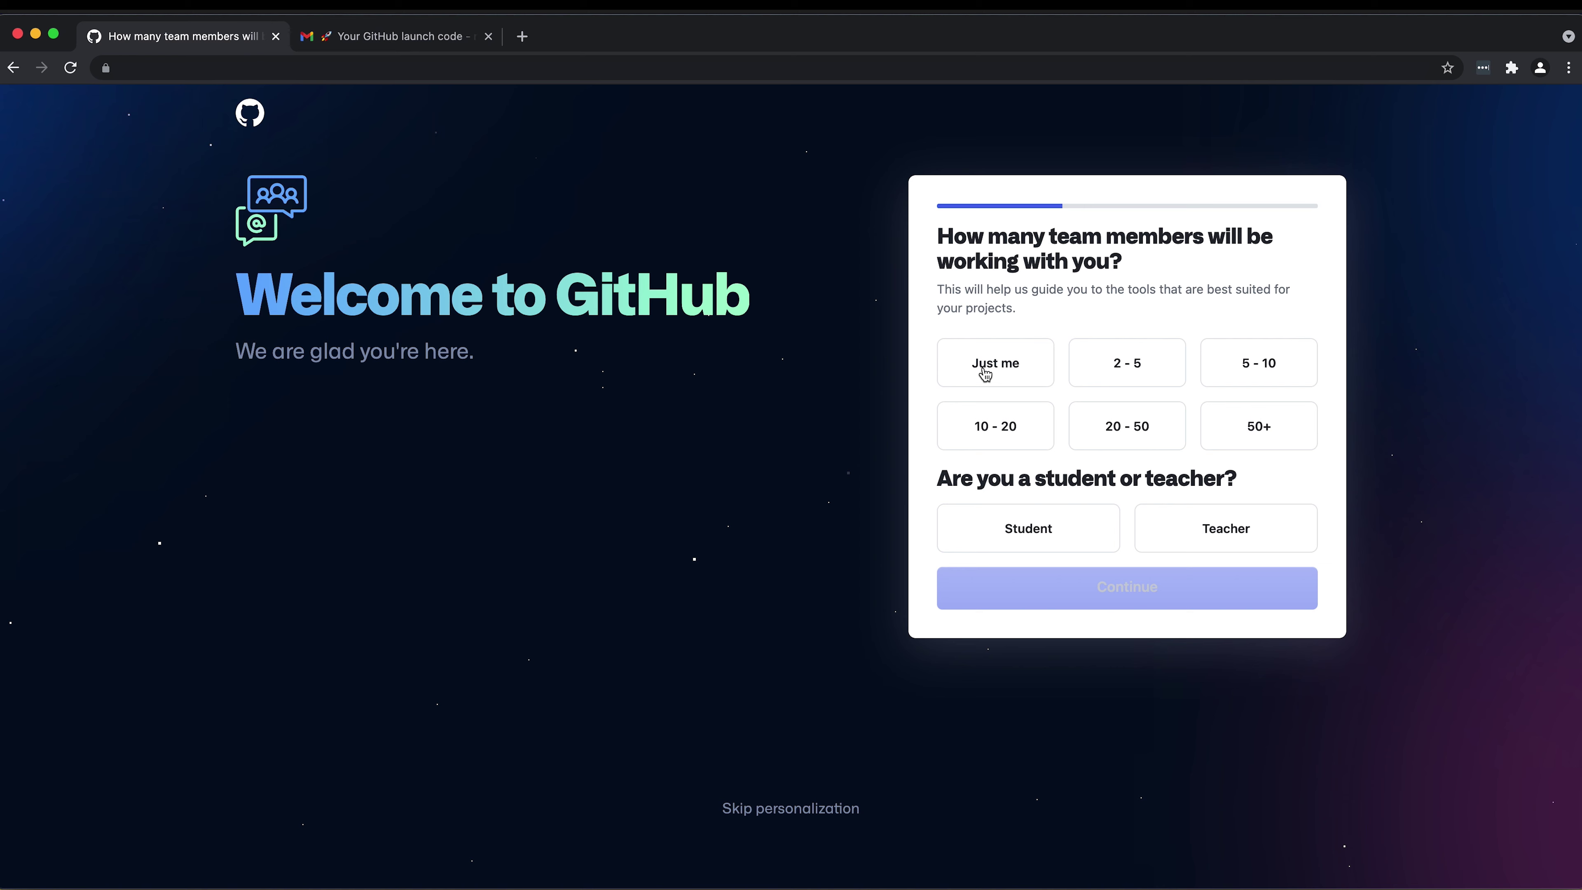
Answer the welcome survey as 'Just me' and 'Student'
click(985, 374)
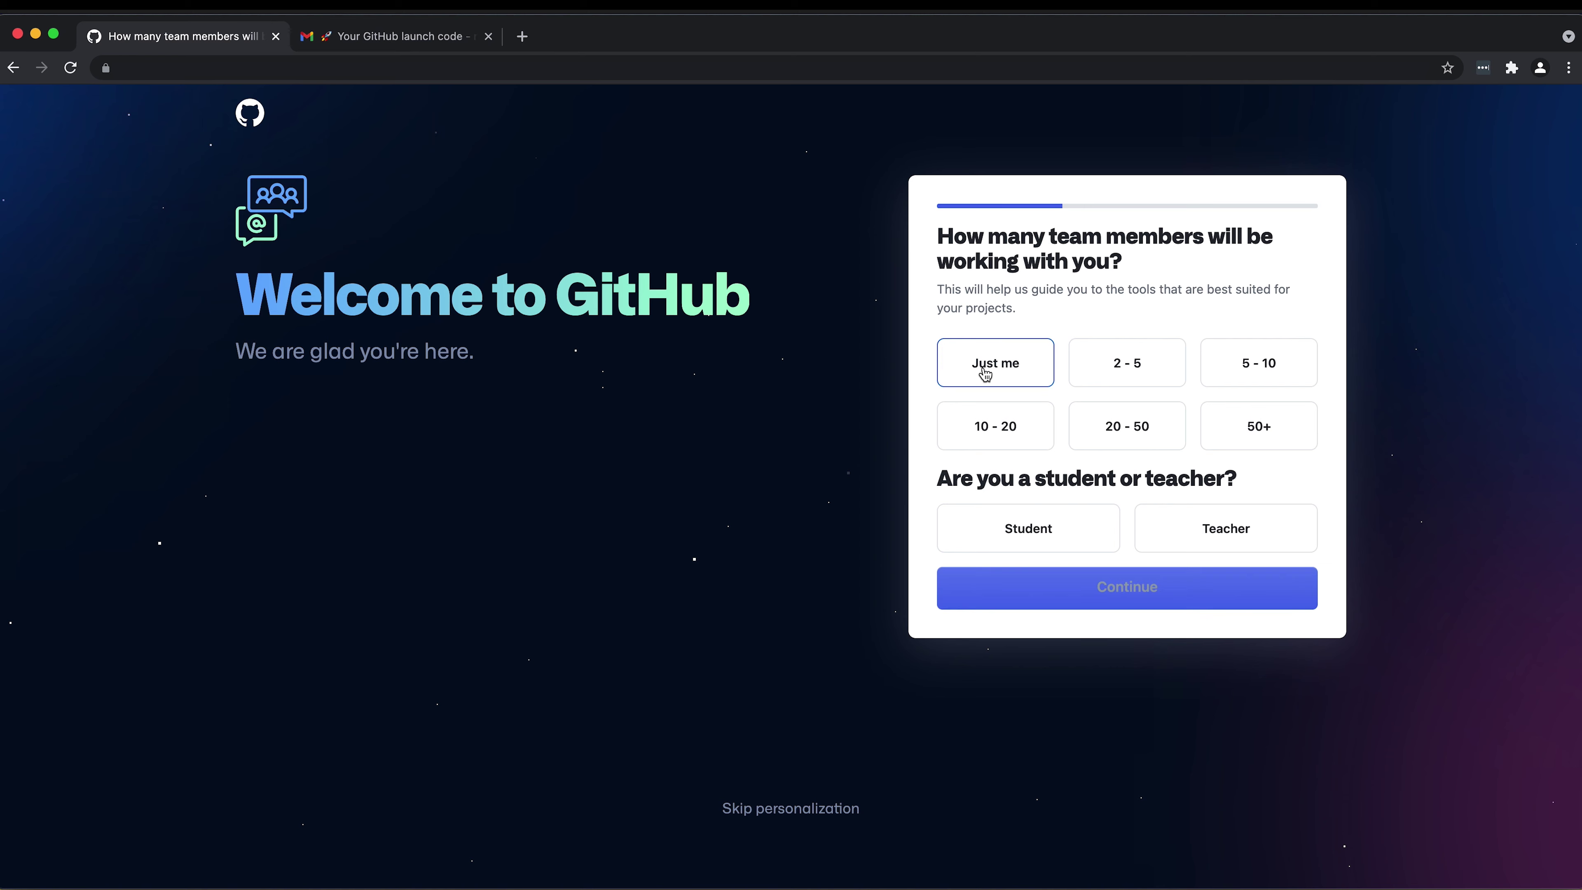
click(1013, 529)
click(1086, 595)
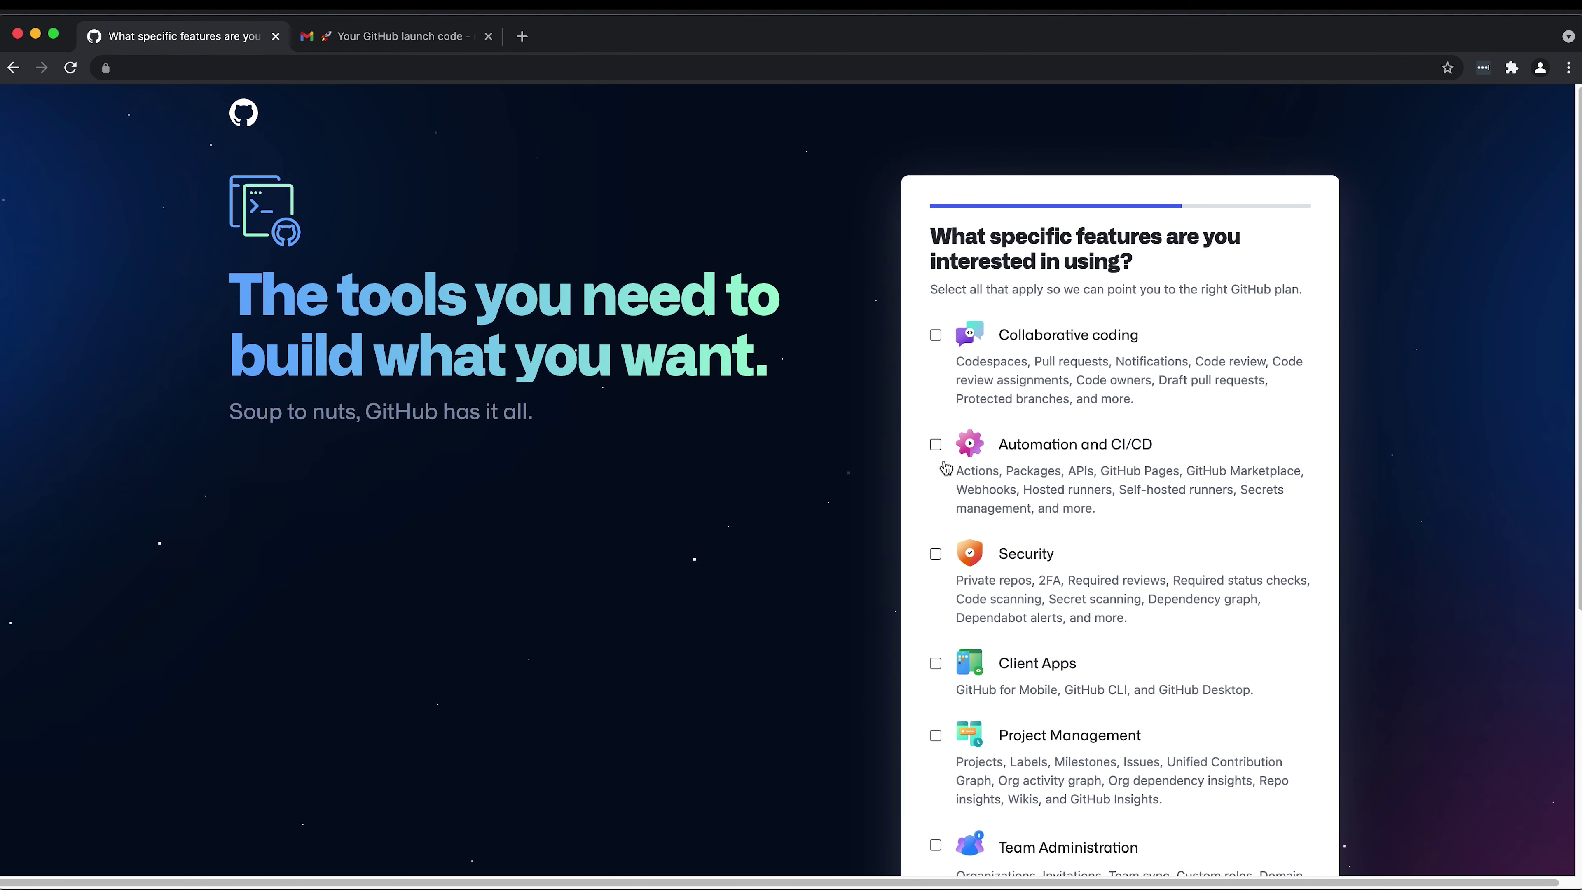
Tick Collaborative coding, Team Administration, Community, Project Management, Client Apps, Security and another feature
scroll(943, 467, down, 3)
scroll(945, 467, up, 3)
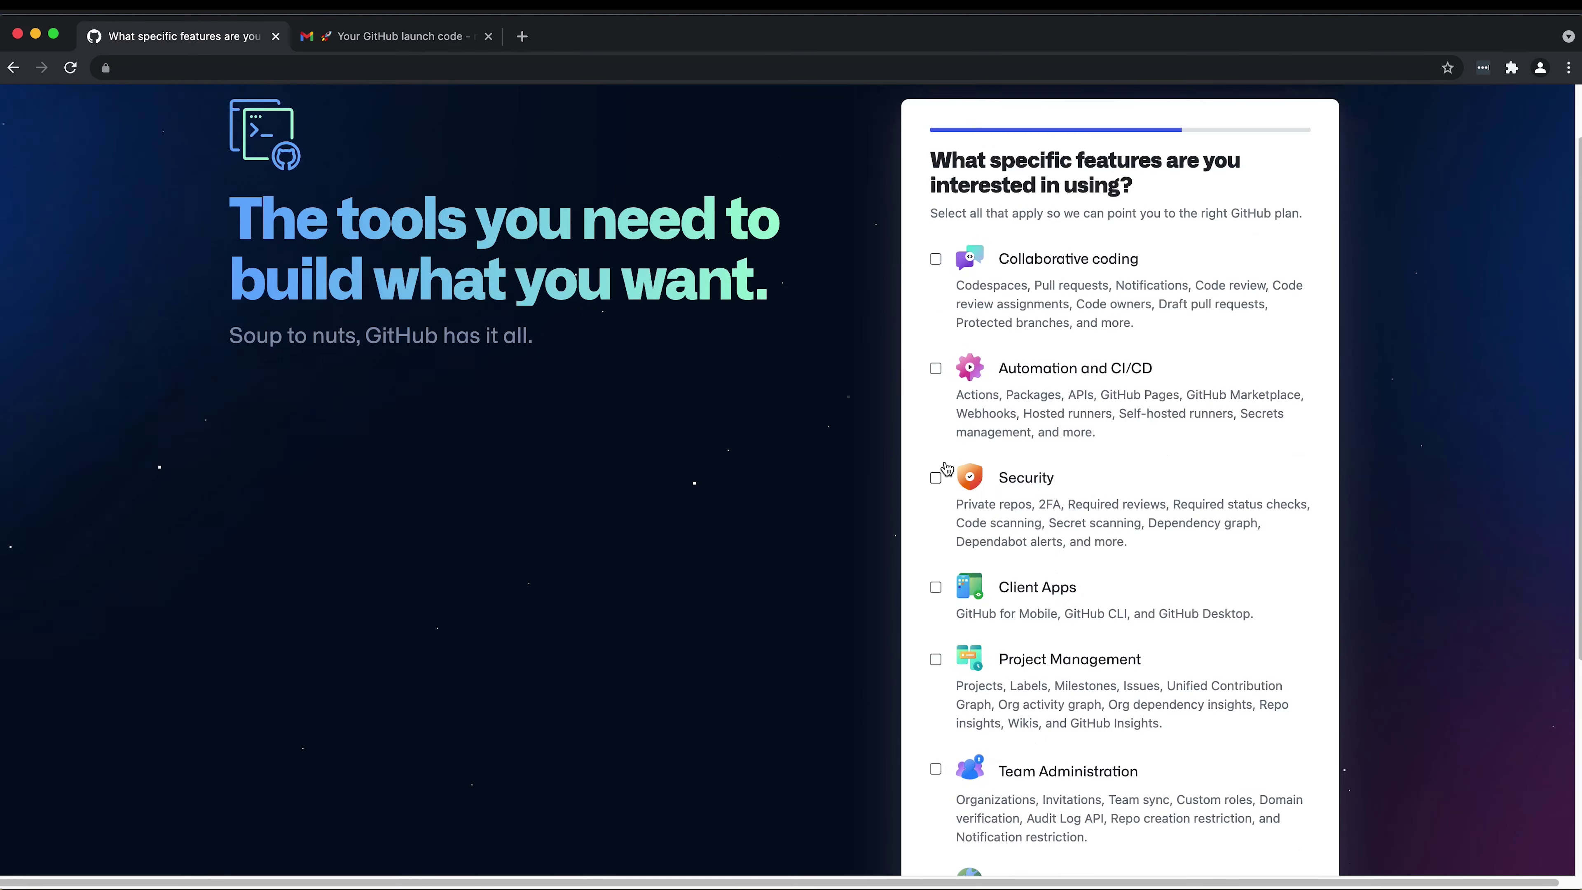
click(939, 337)
scroll(997, 374, down, 6)
click(935, 458)
click(936, 572)
click(936, 349)
click(936, 276)
scroll(940, 312, up, 3)
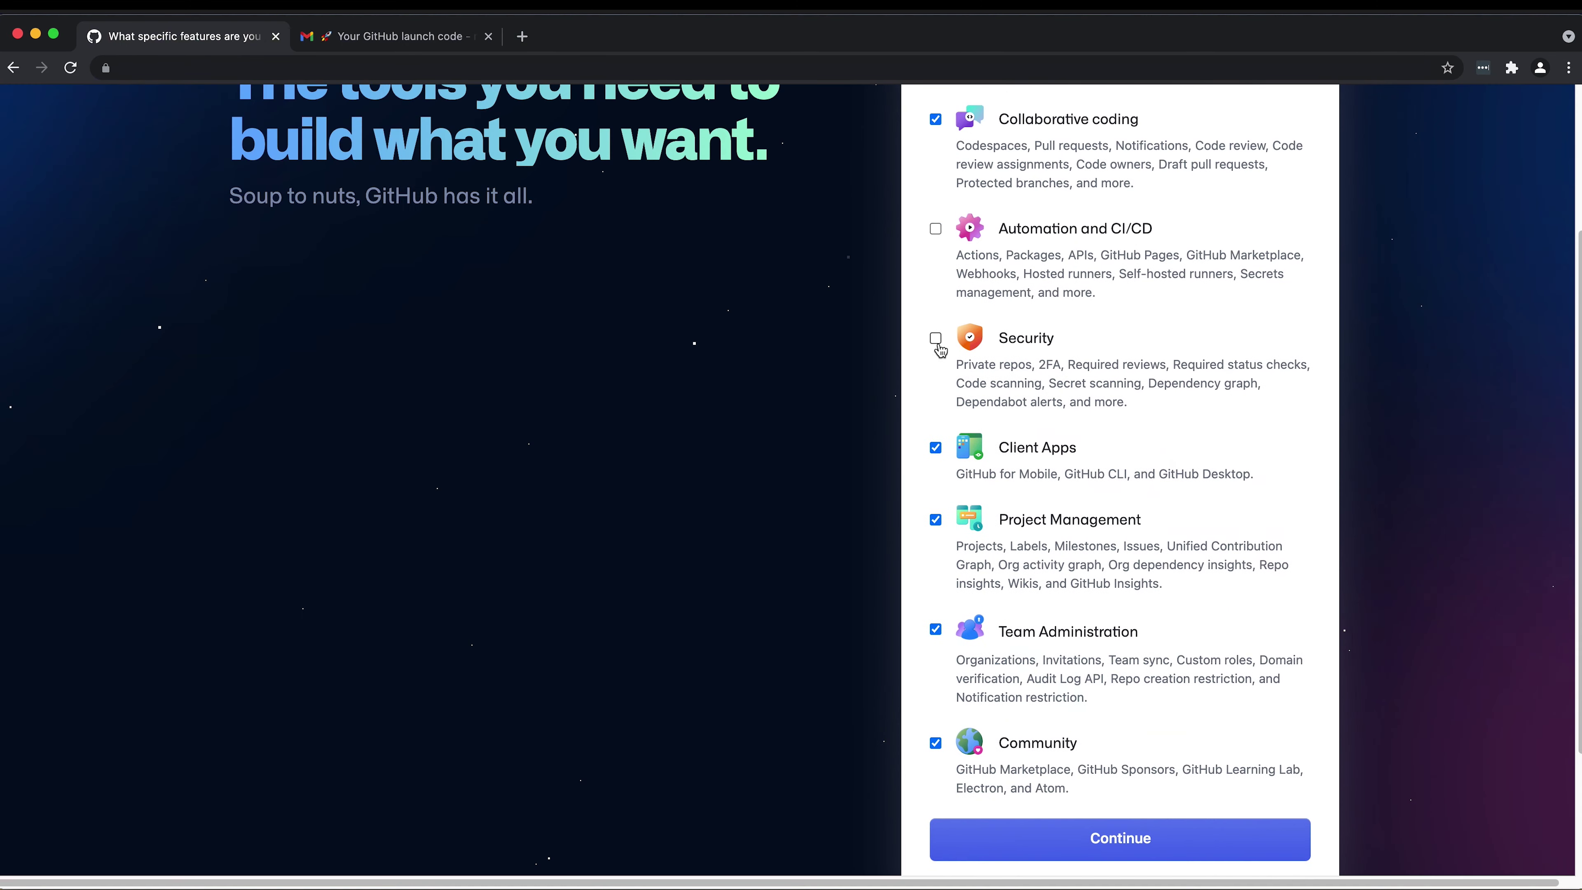
click(937, 341)
click(961, 445)
scroll(1094, 504, down, 4)
click(1091, 666)
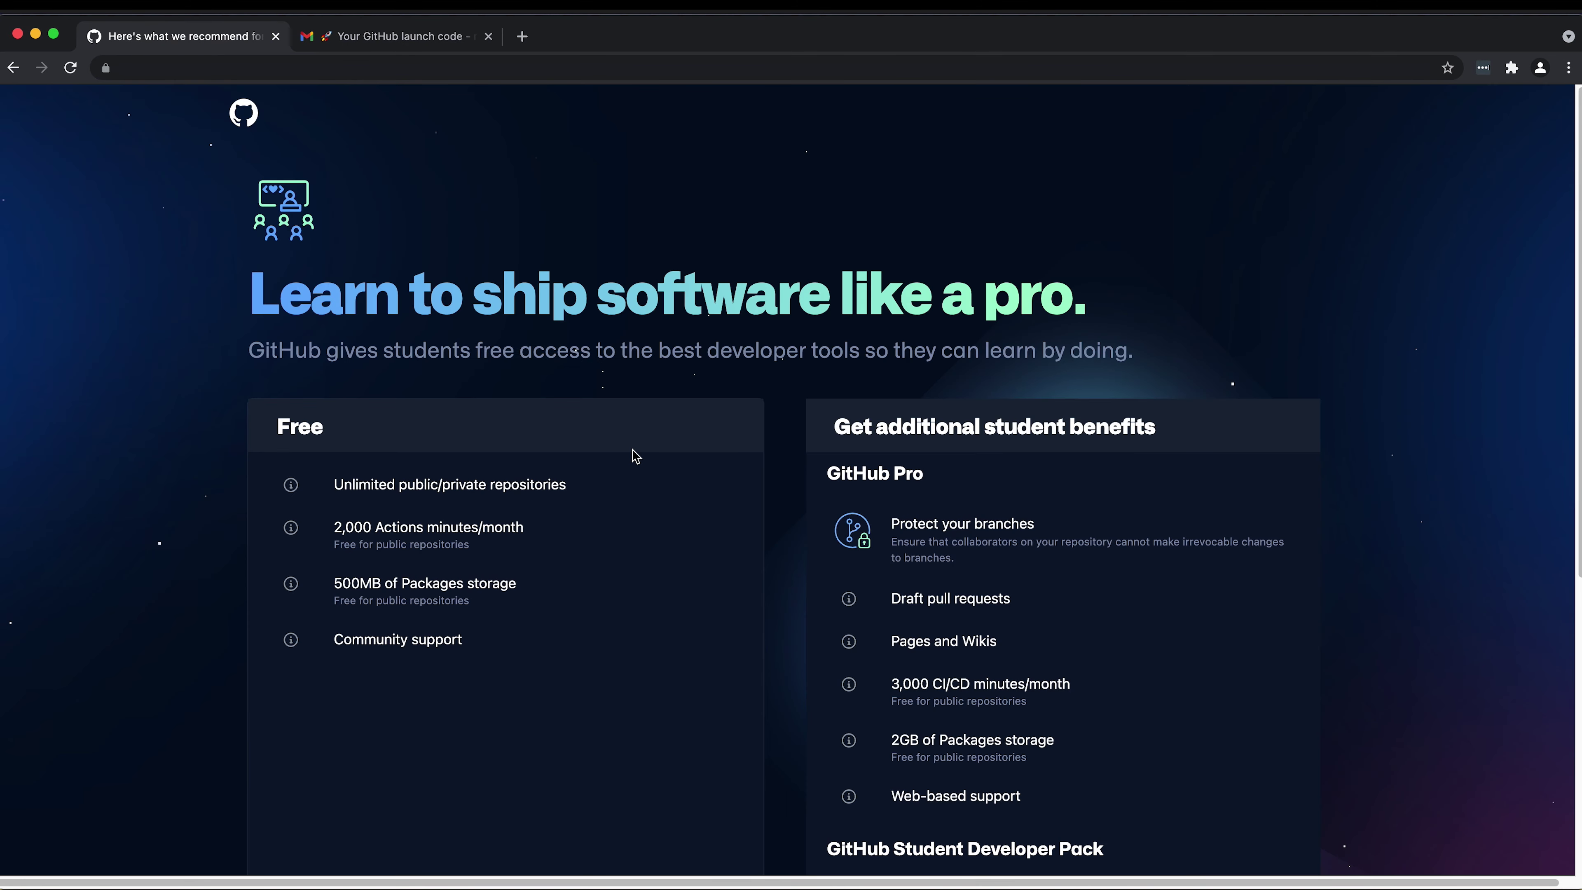
Choose to apply for the GitHub student benefits from the plan recommendations
scroll(635, 458, down, 3)
scroll(635, 455, down, 5)
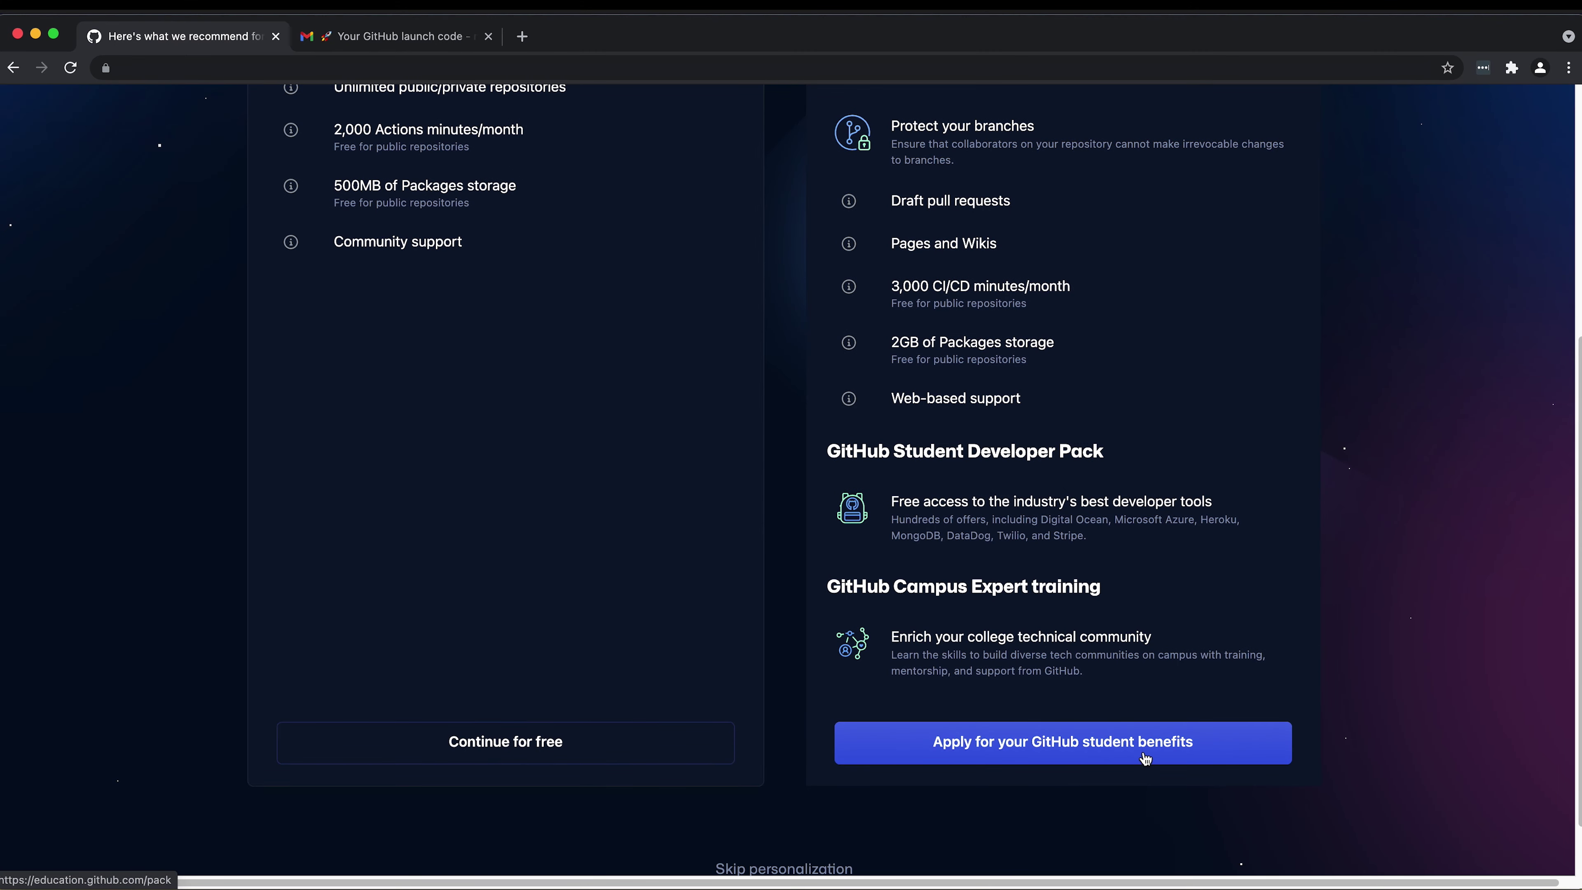
click(1146, 755)
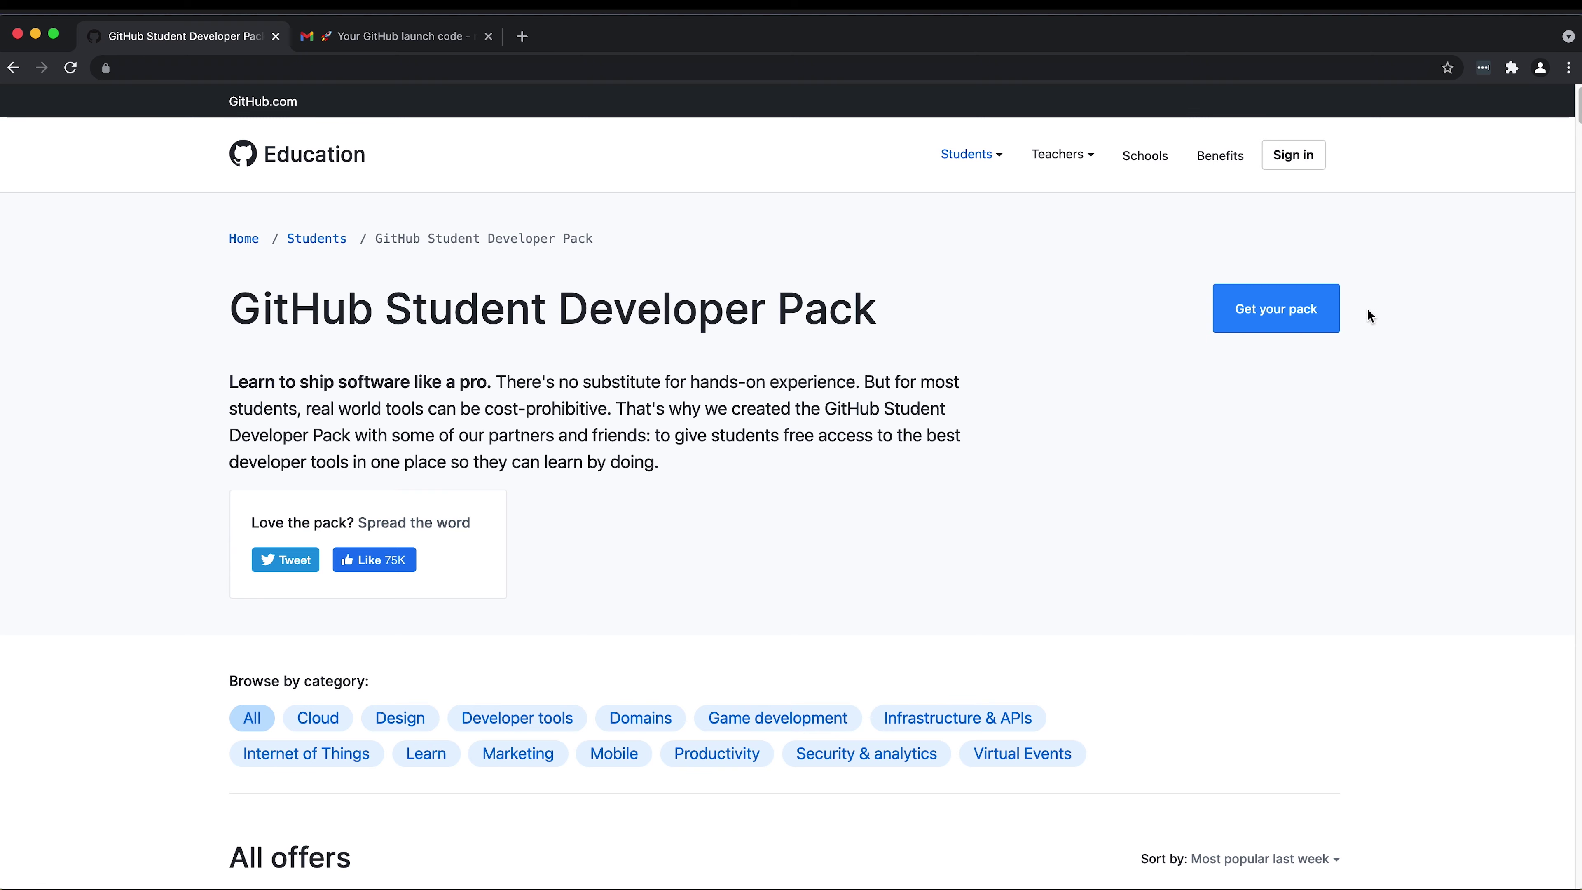
Submit the student benefits application with a planned-use note starting 'awesome we'
click(1334, 314)
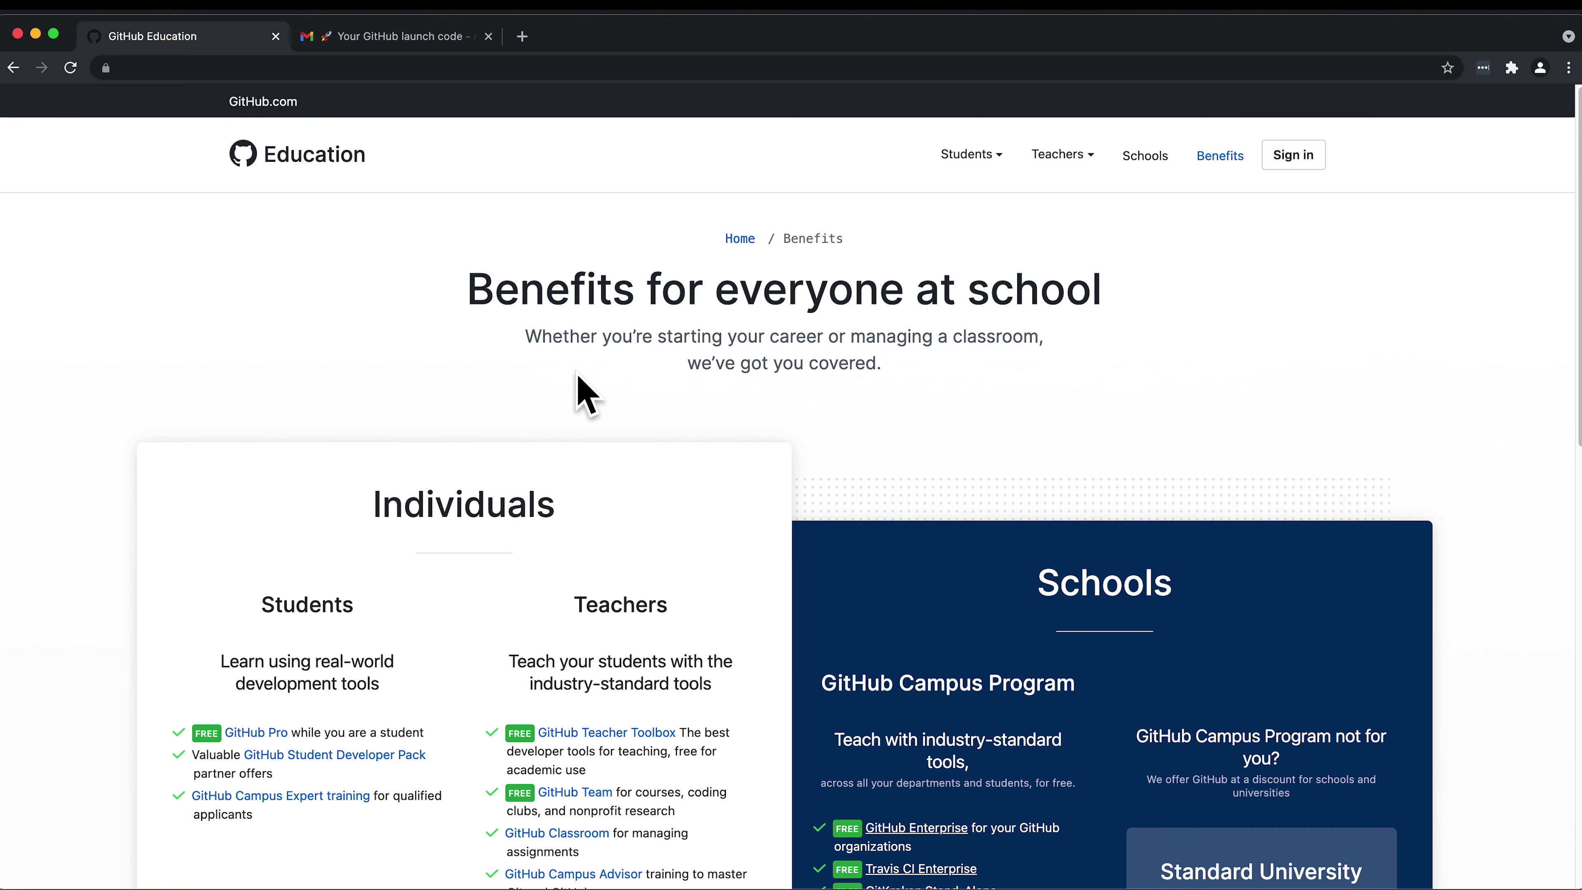
scroll(678, 374, down, 5)
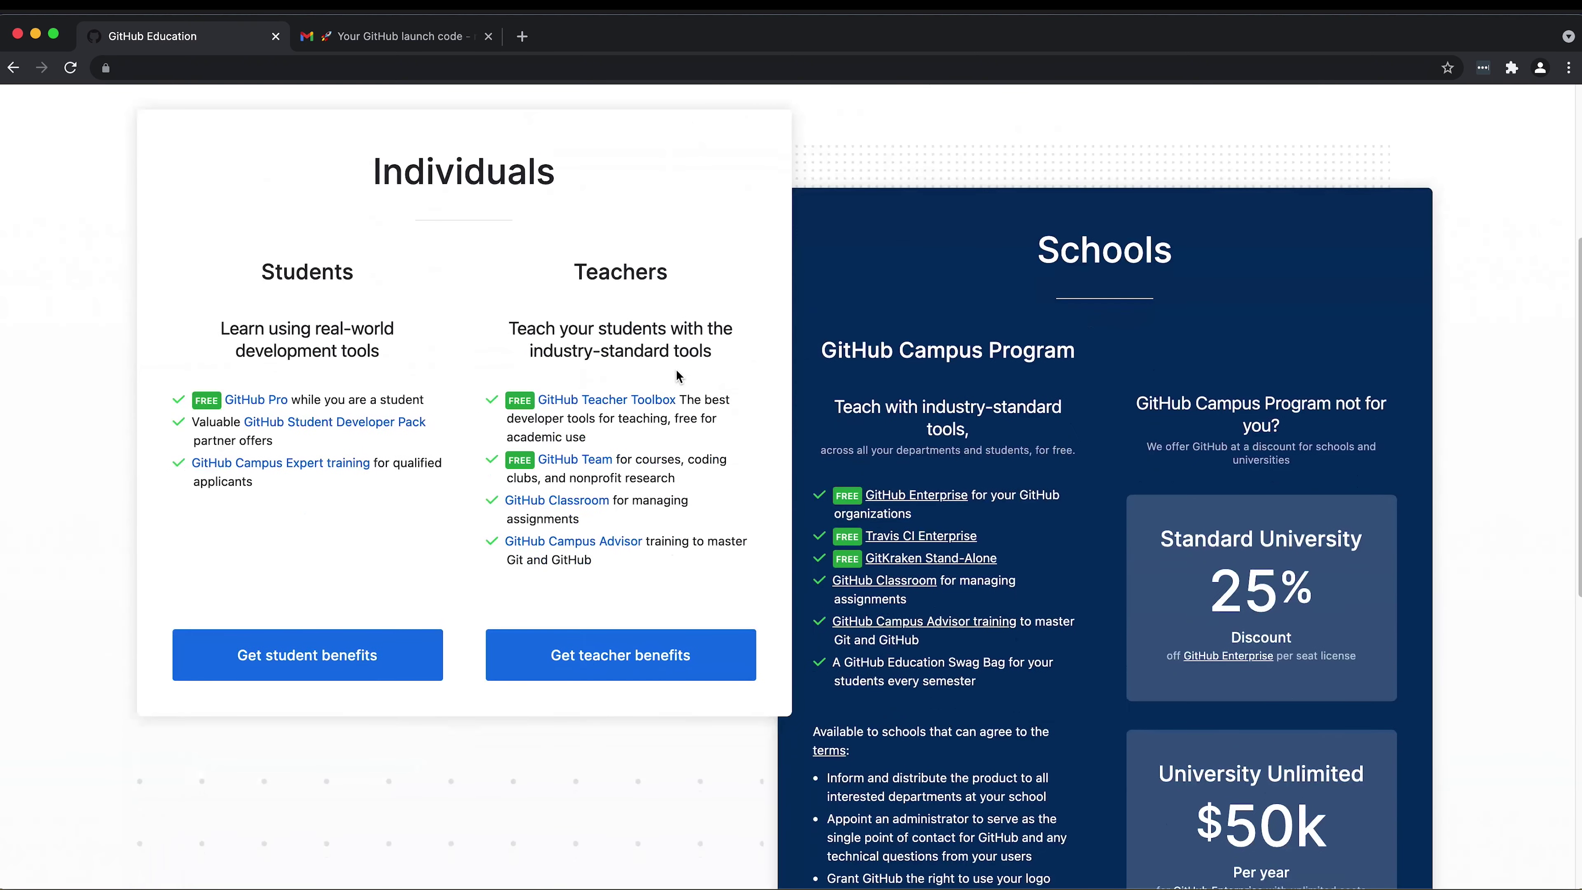
click(254, 658)
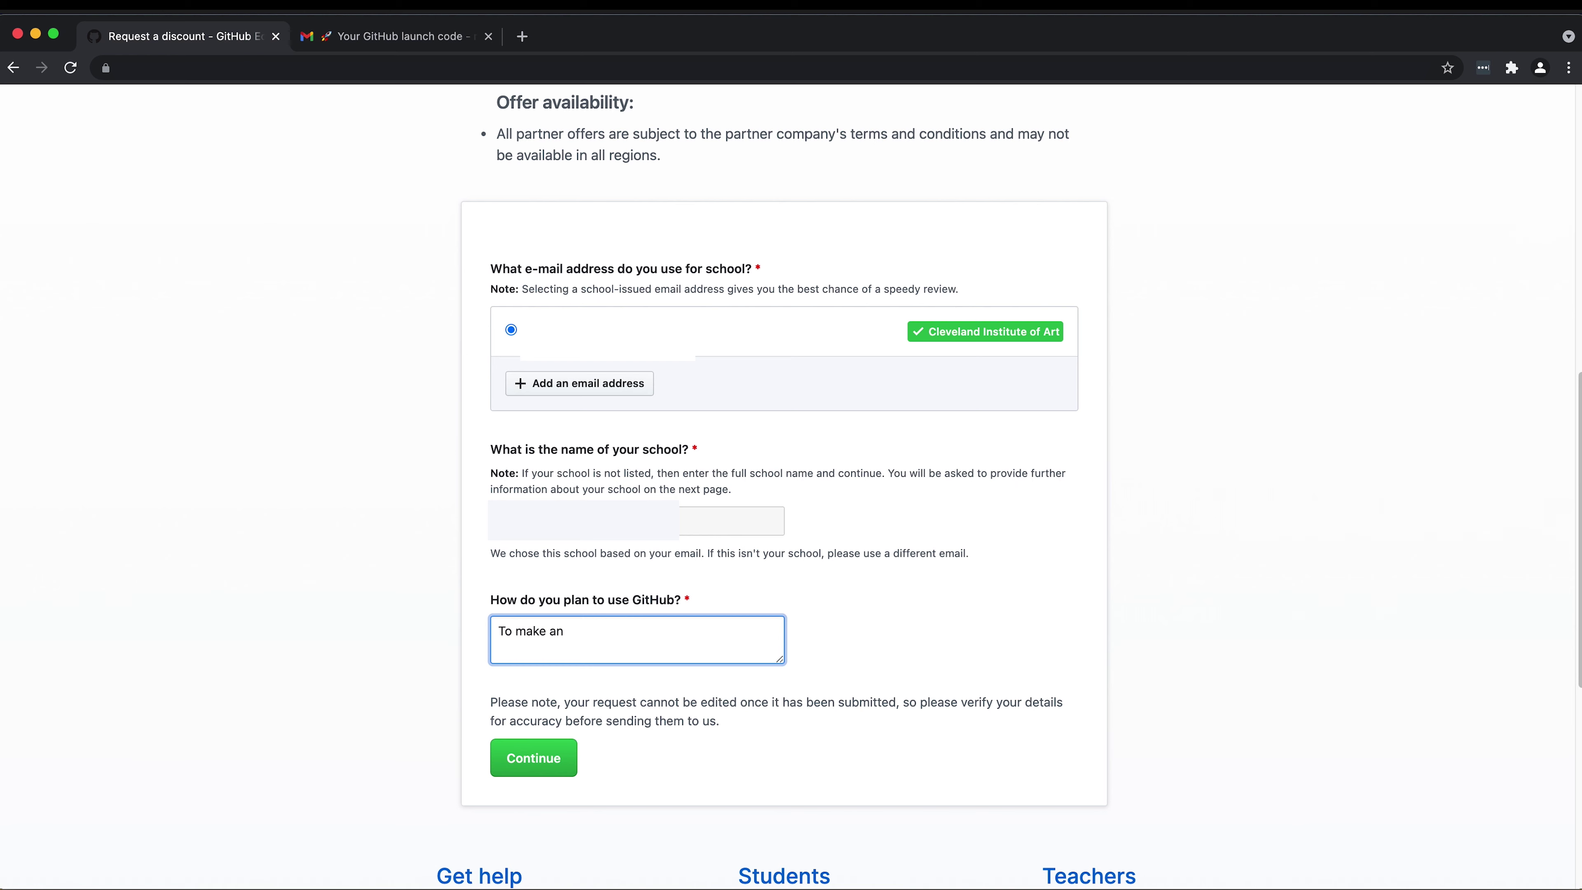
text(awesome website.)
click(534, 751)
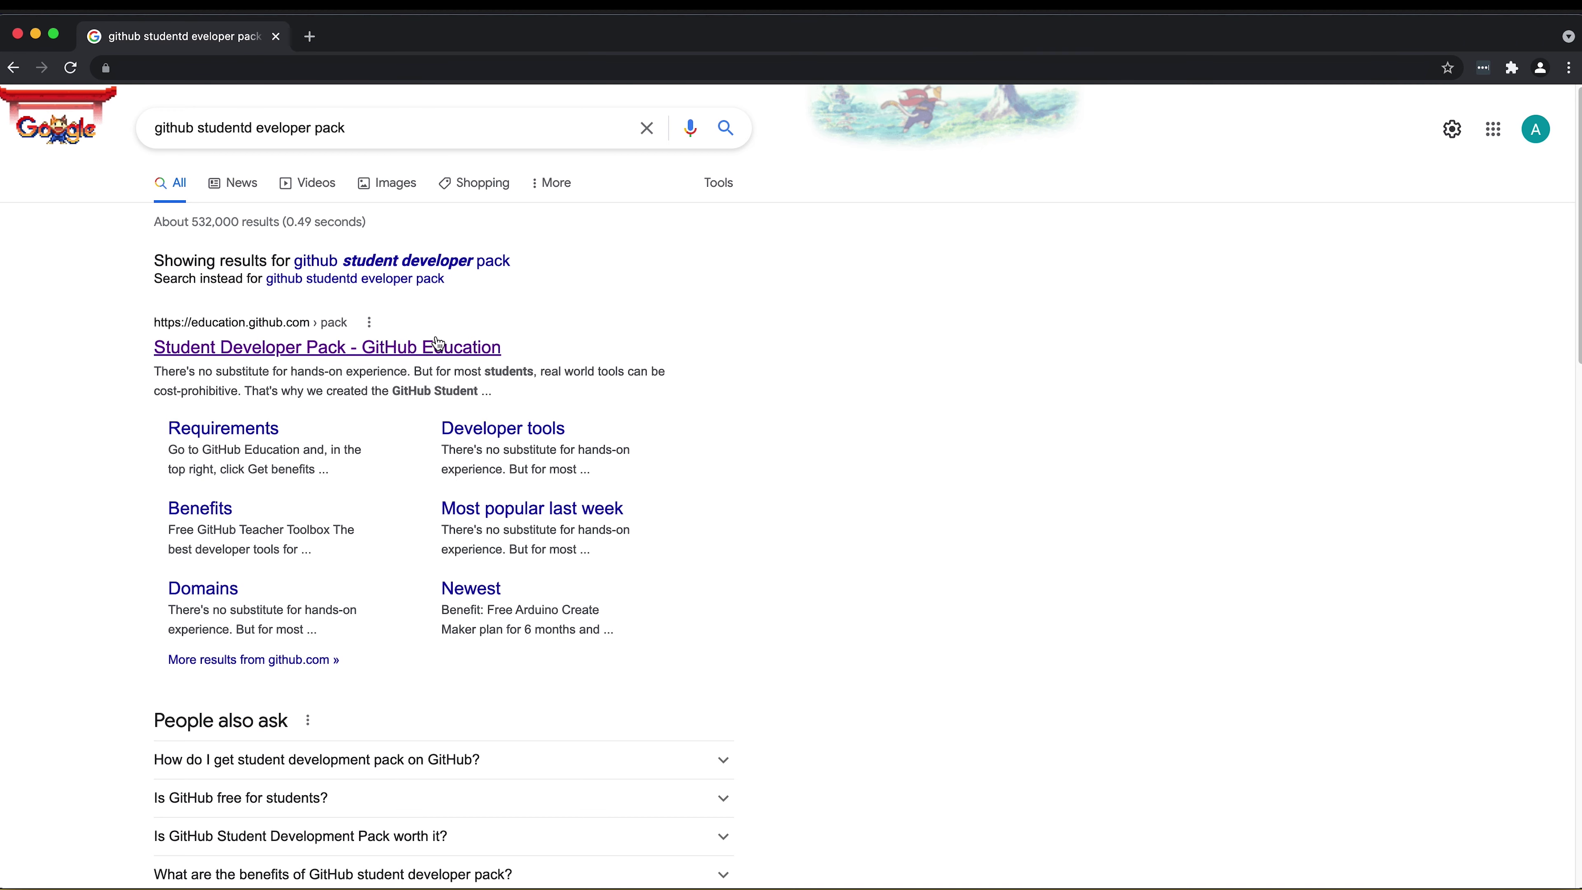
Check the student benefits request shows Approved, then return to the Benefits offers page
click(439, 344)
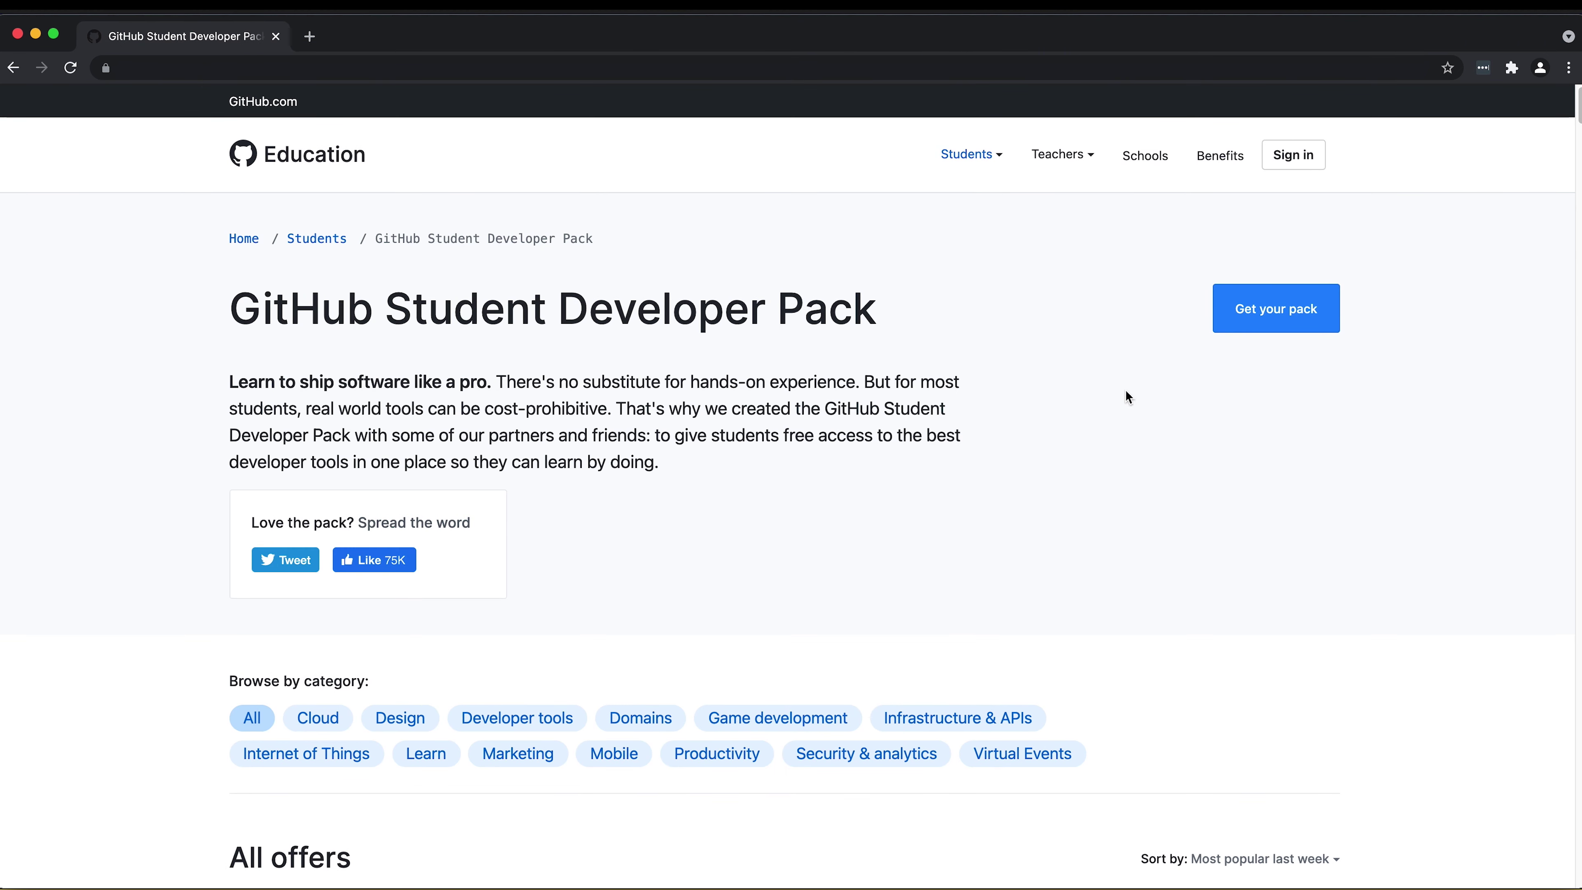
click(1310, 306)
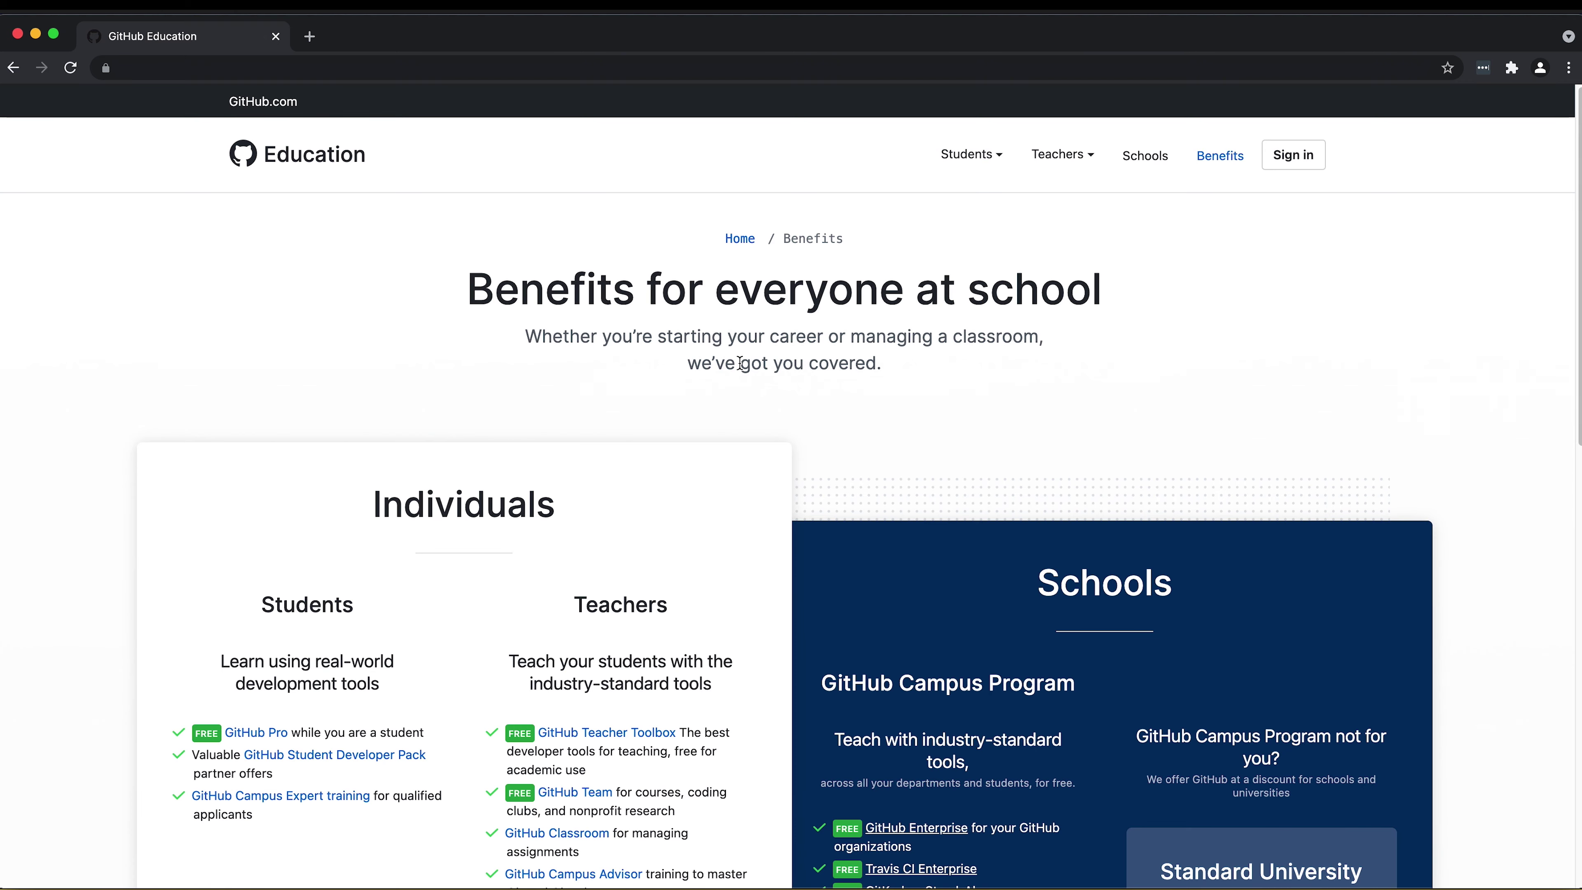
scroll(741, 364, down, 10)
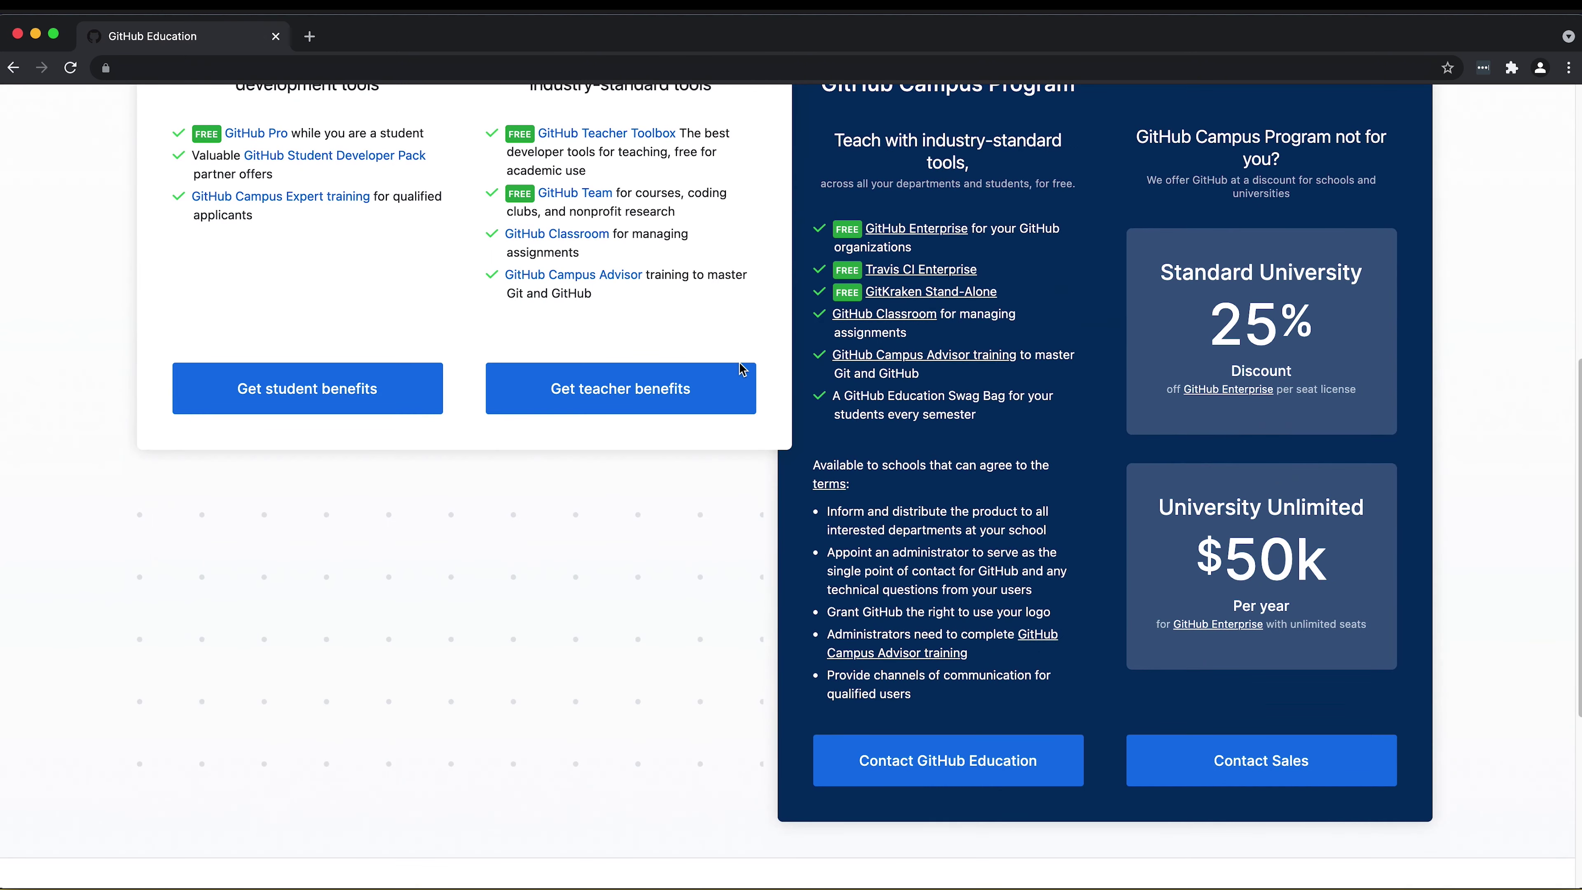
click(304, 404)
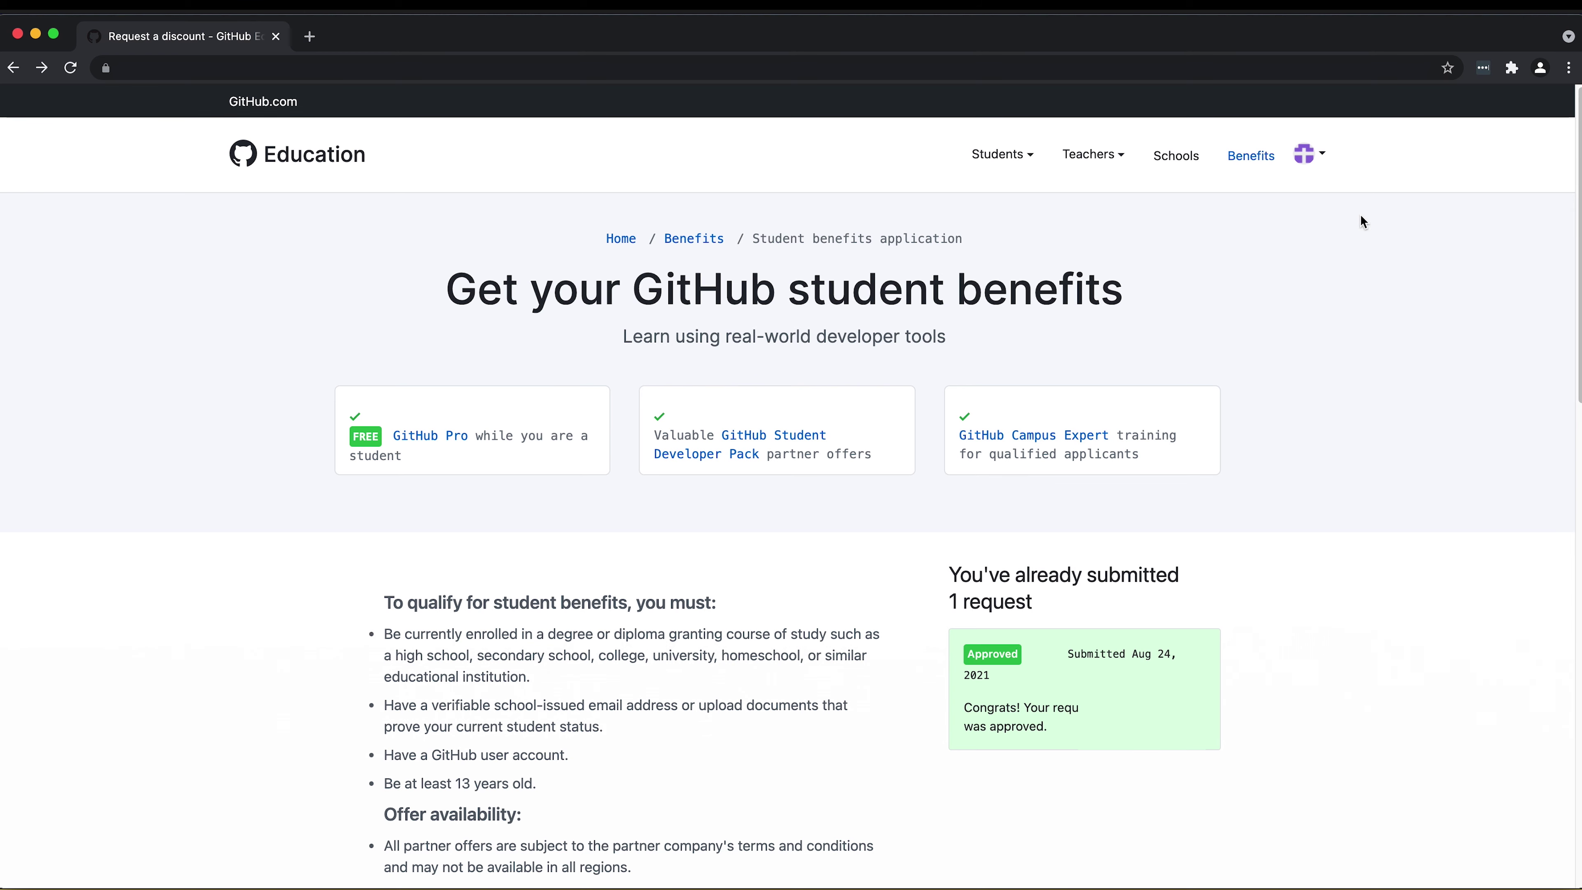
click(1257, 157)
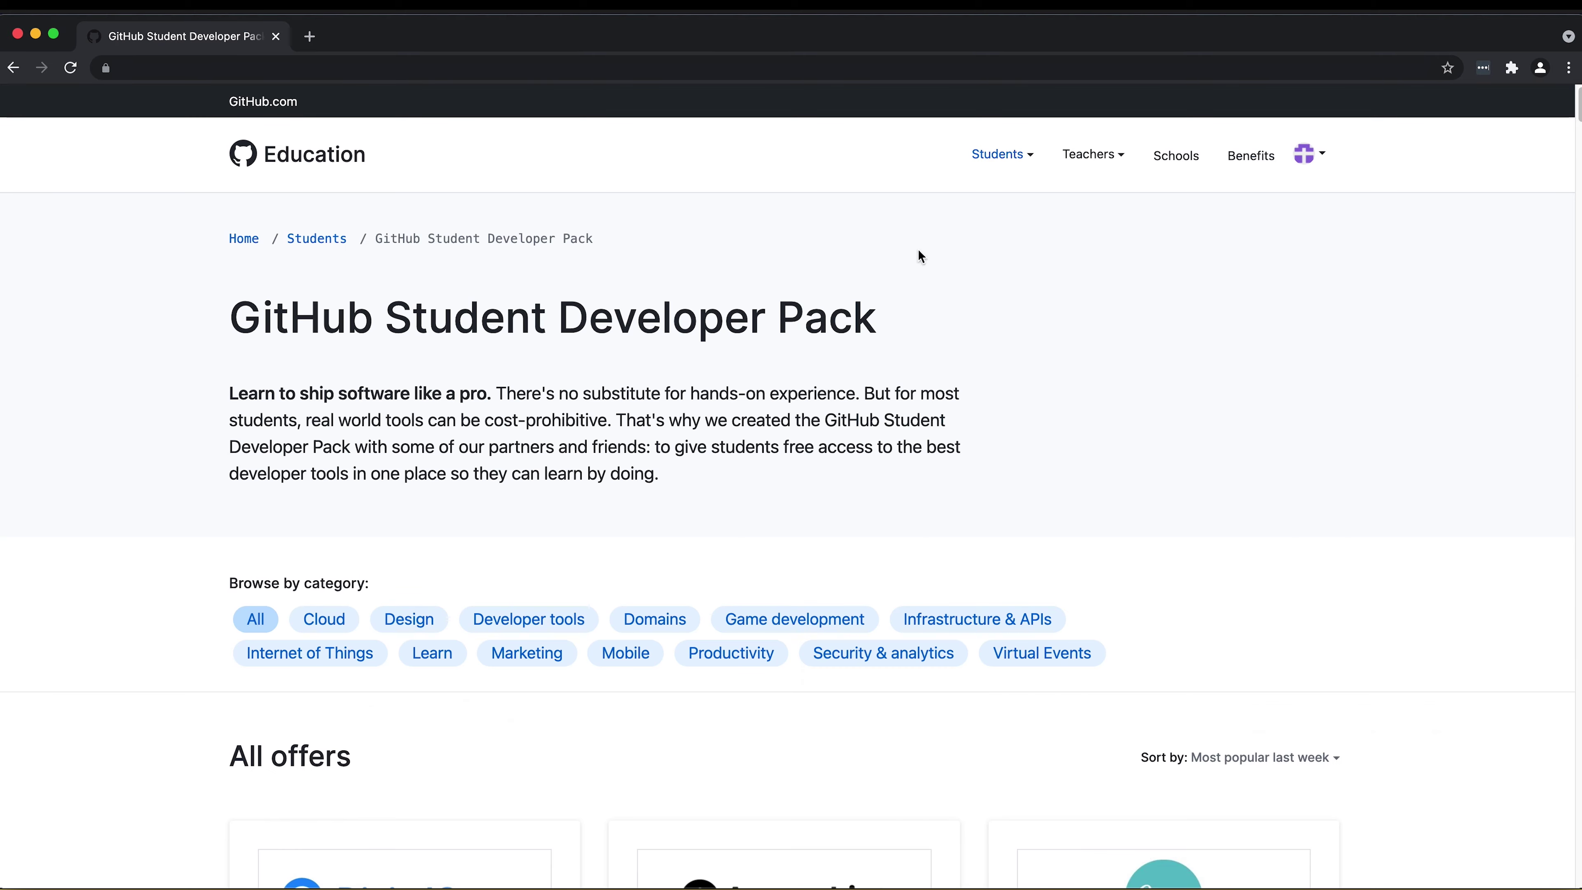
Claim the Namecheap offer and authorize namecheapedu to access the GitHub account
scroll(784, 445, down, 12)
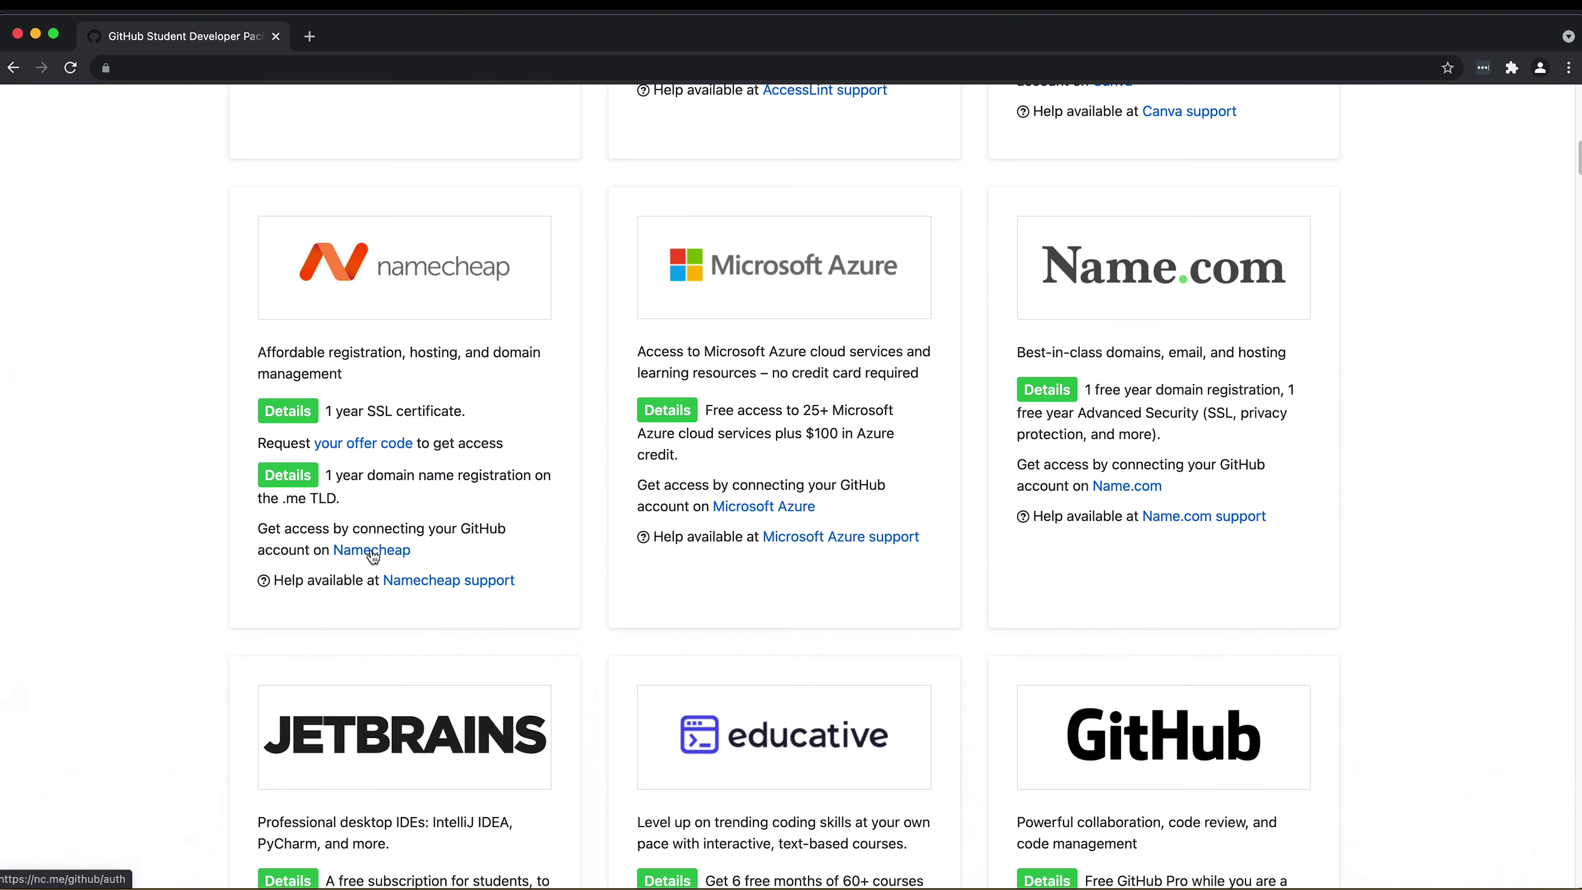
click(364, 552)
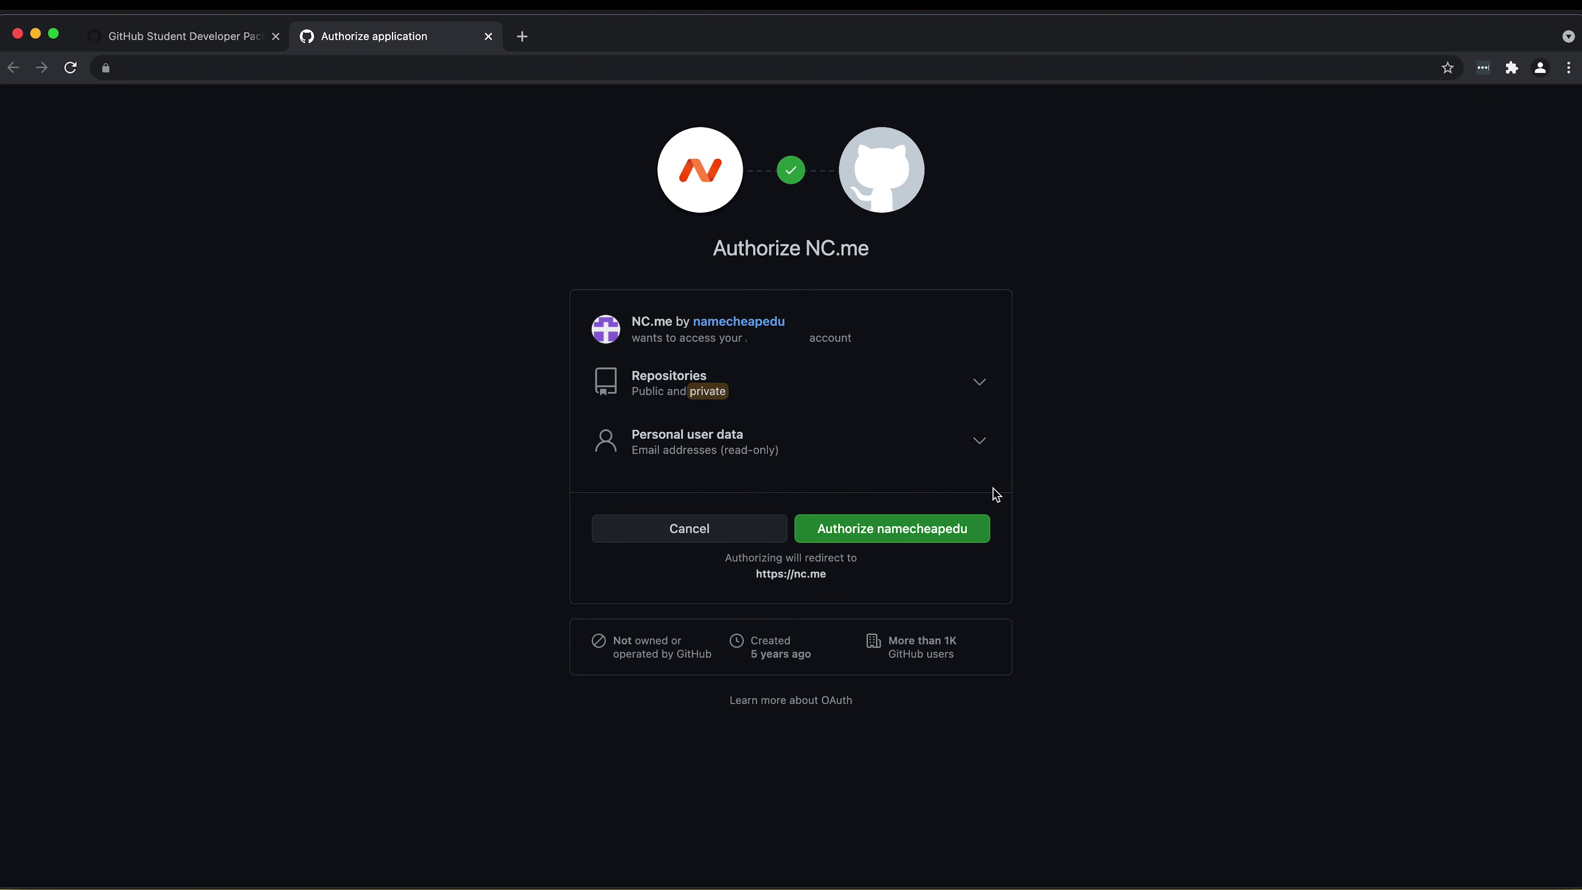
click(936, 533)
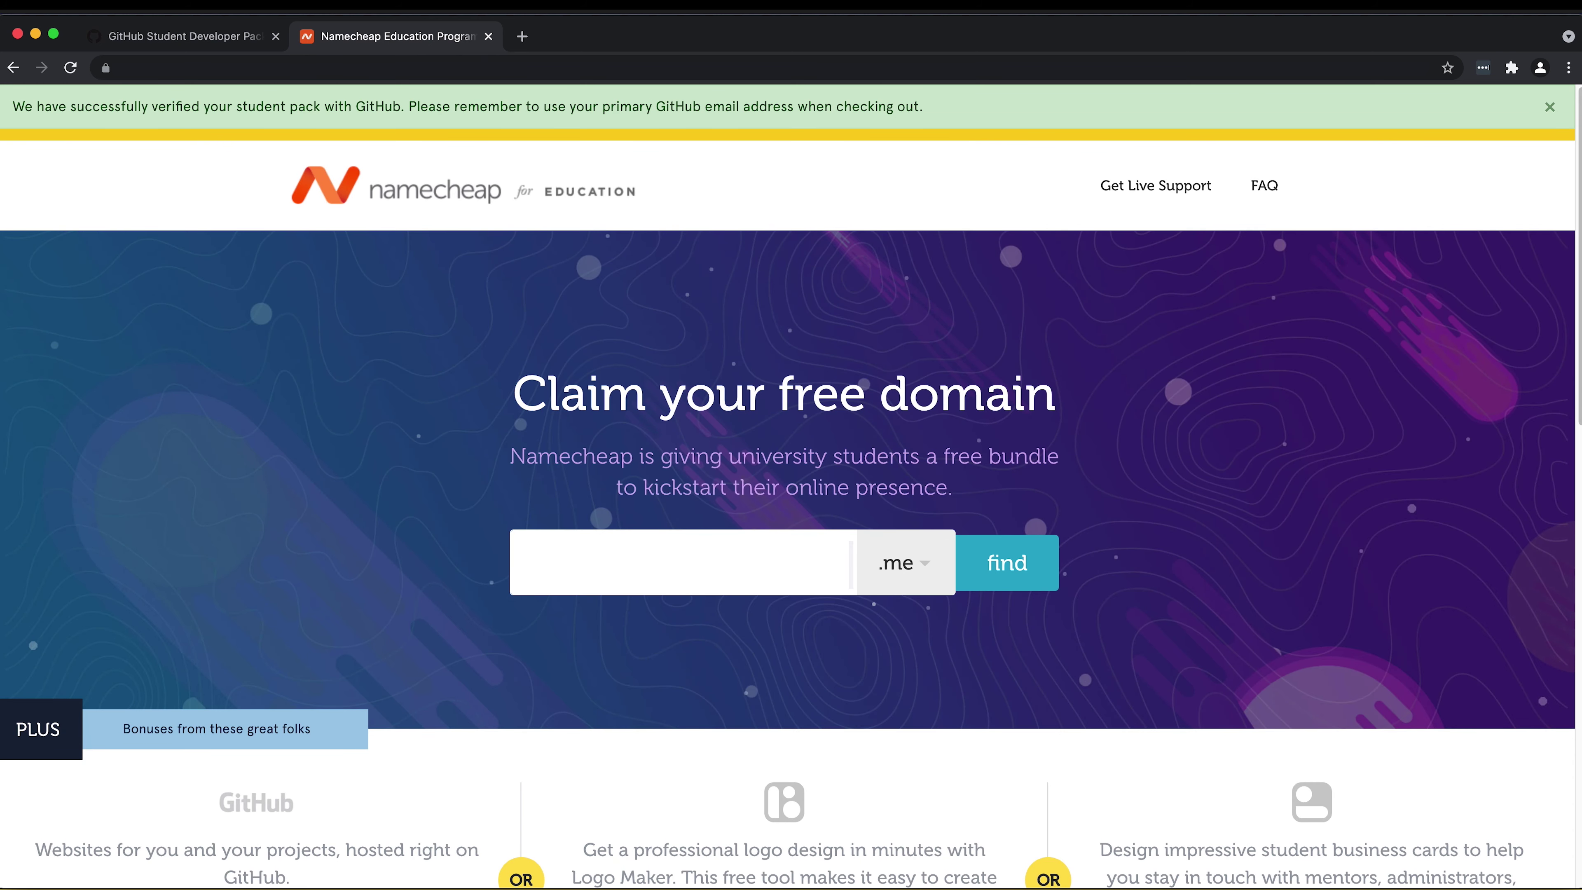
Find an available free .me domain, add it to the cart, and proceed to complete the order
click(1020, 577)
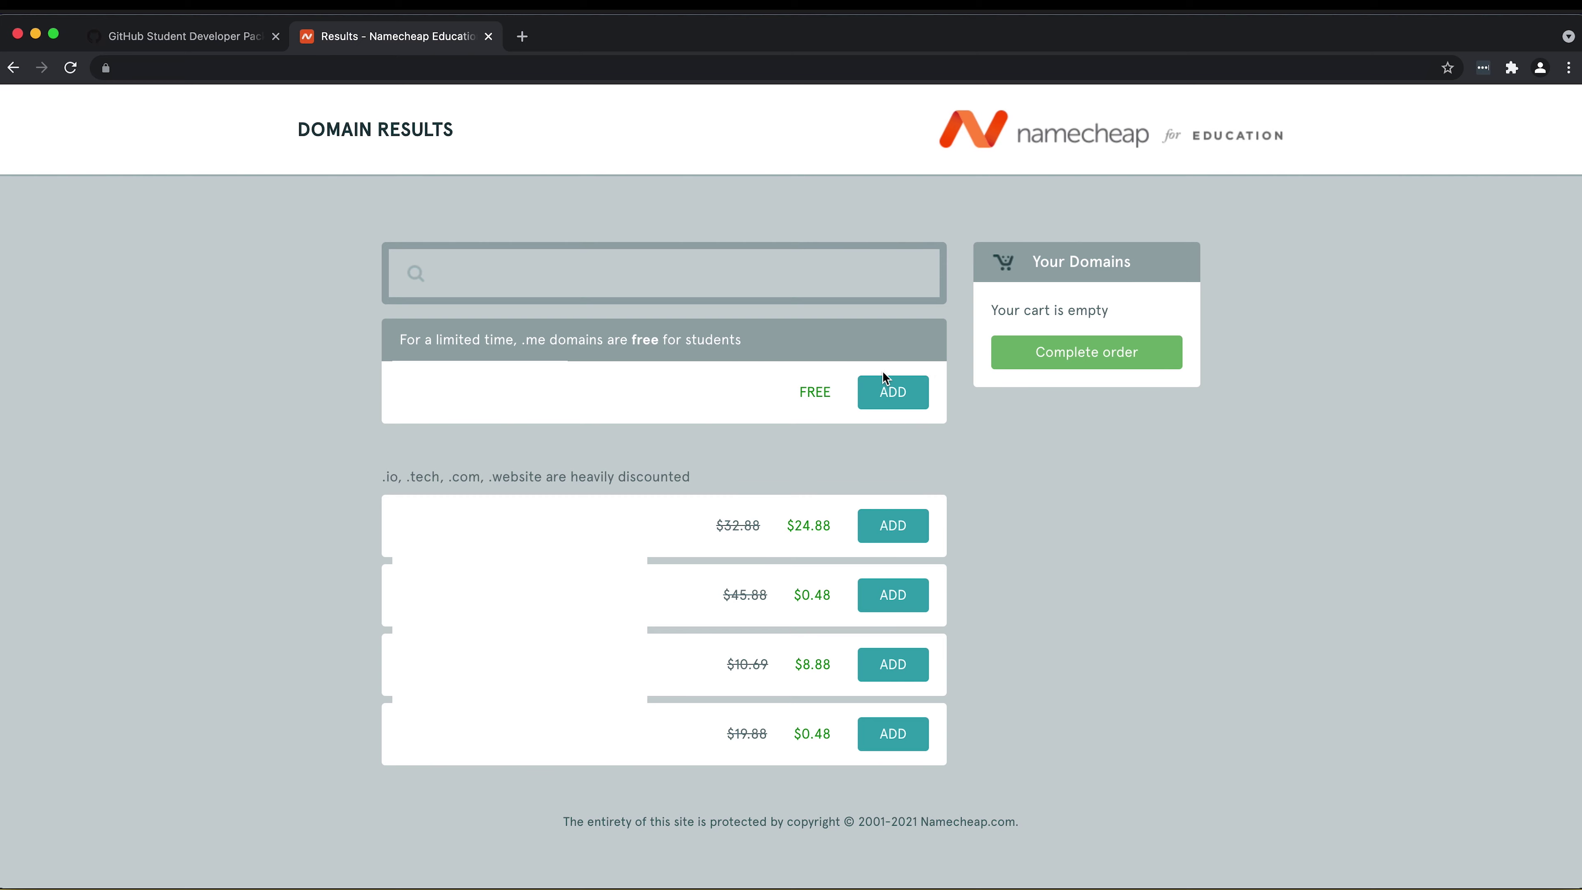
click(880, 394)
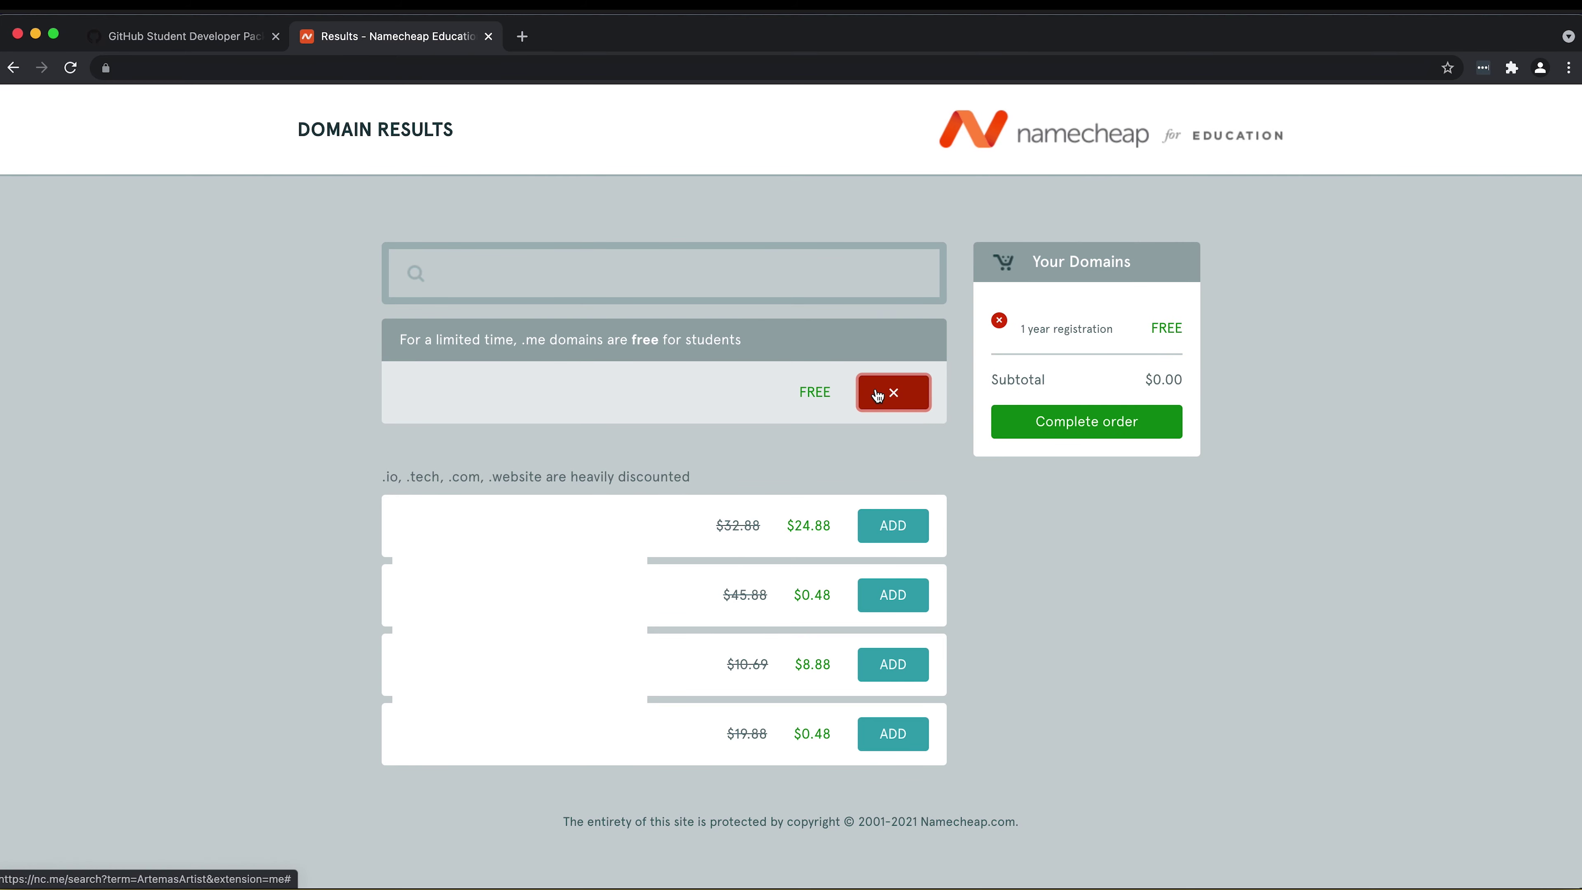
click(1115, 428)
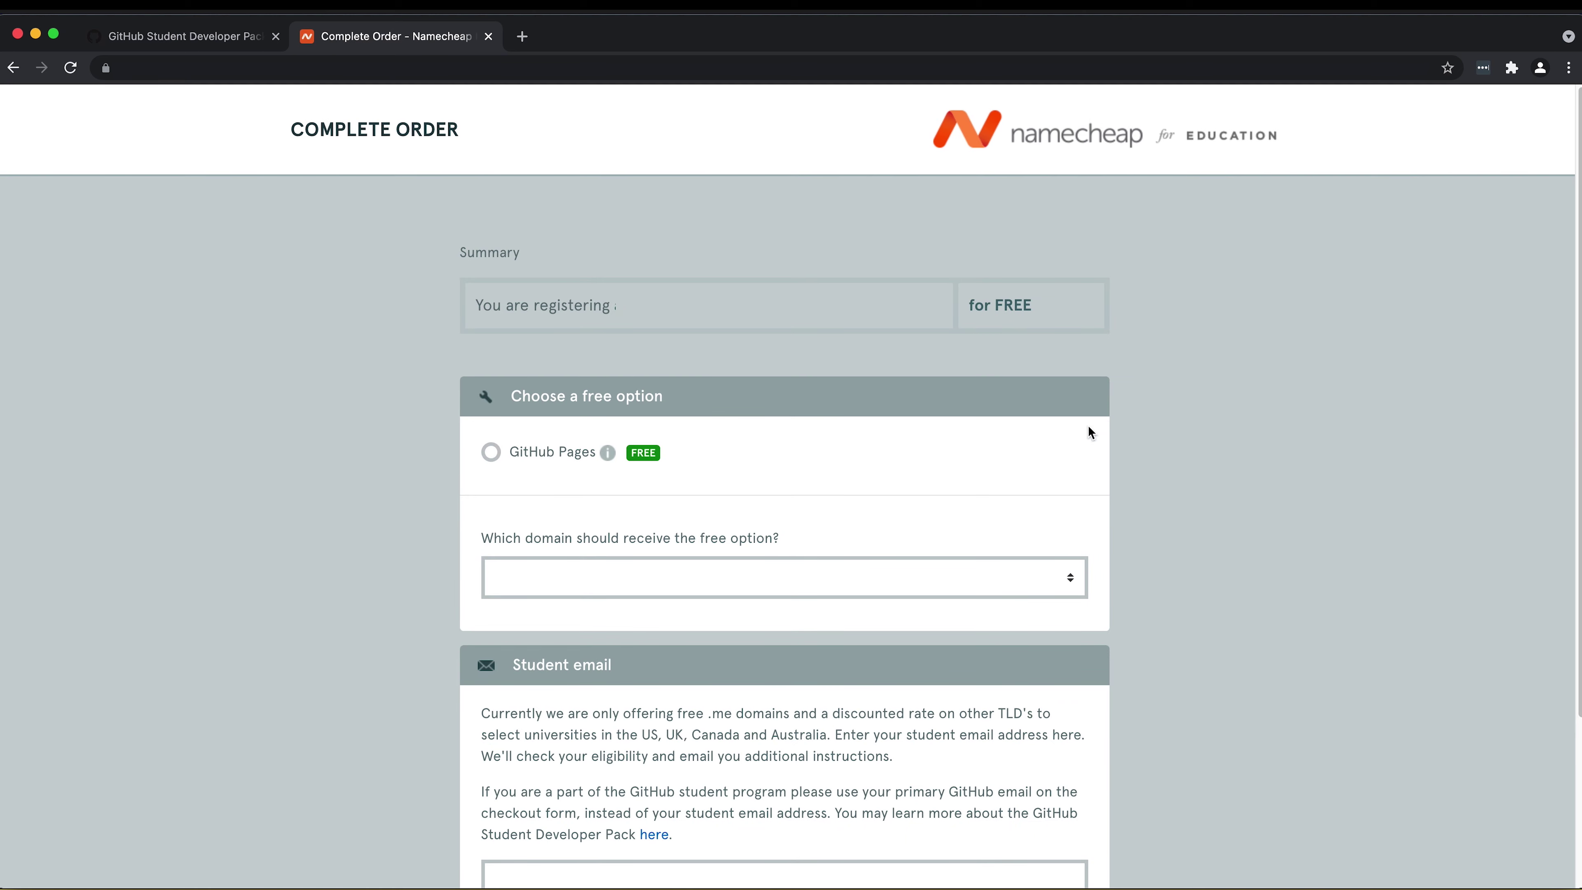
Choose GitHub Pages as the free option, enter the student email, and finish the order form
click(513, 460)
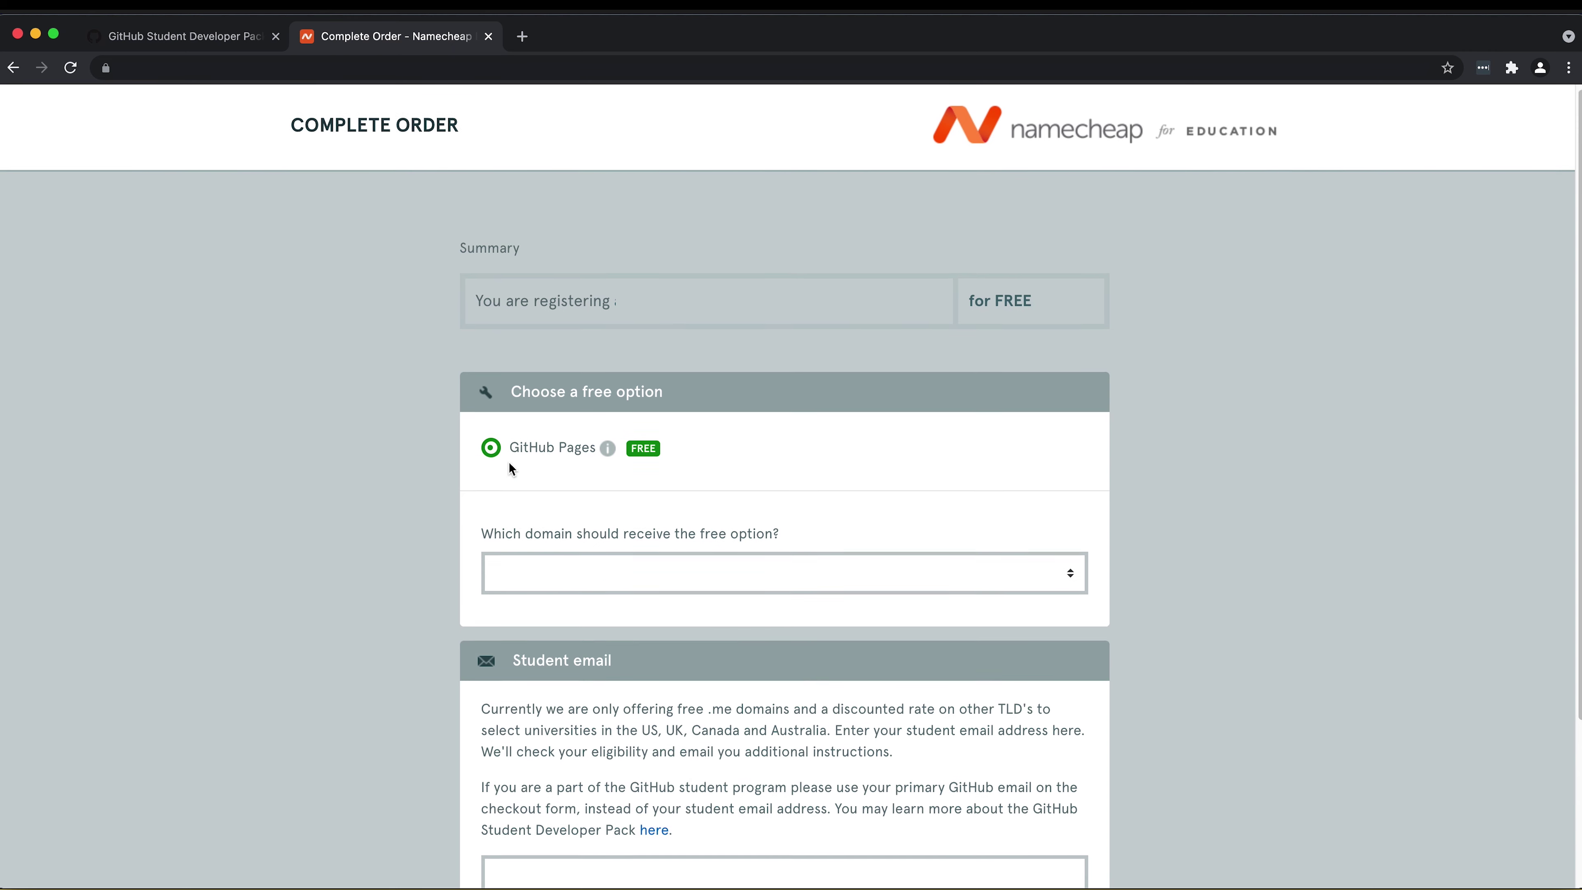
scroll(508, 468, down, 3)
click(519, 659)
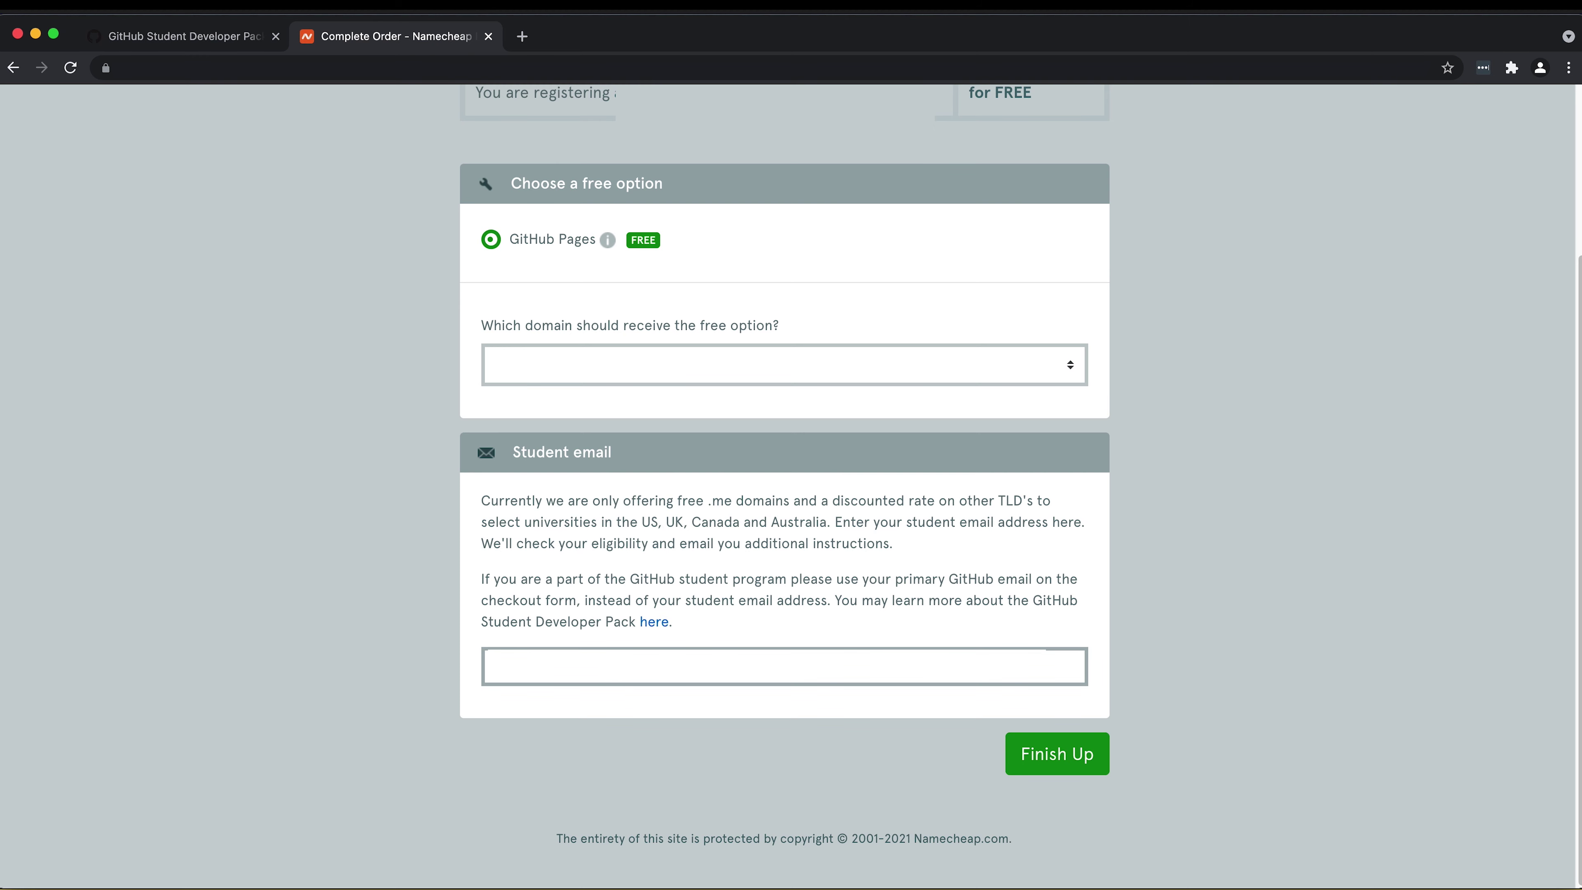
click(1102, 756)
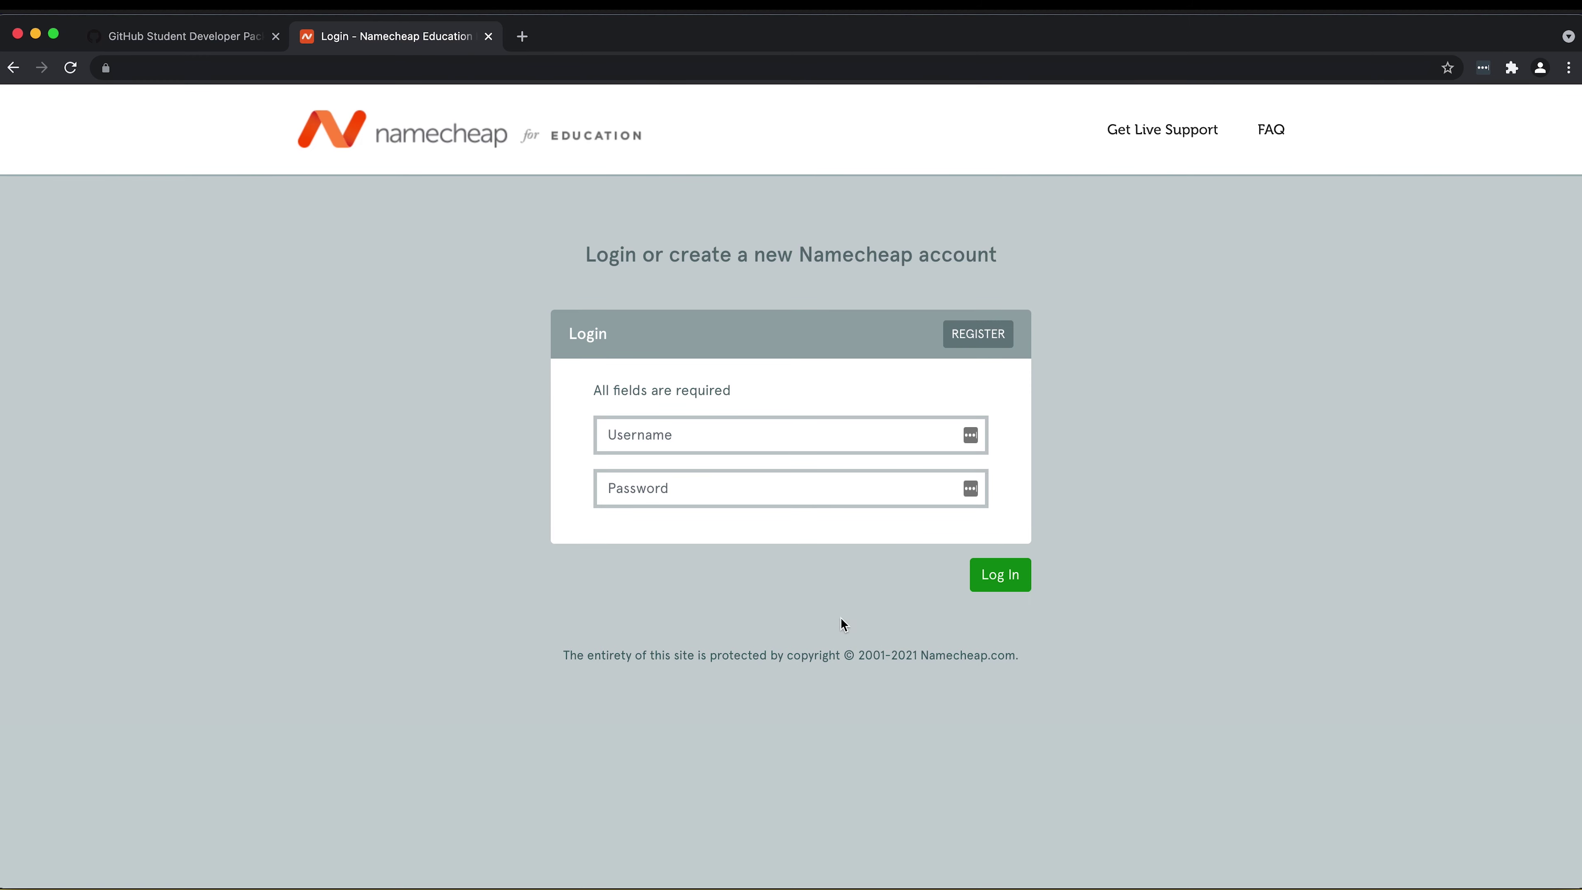
Create a new Namecheap account and confirm the free .me domain order at $0.00
click(650, 438)
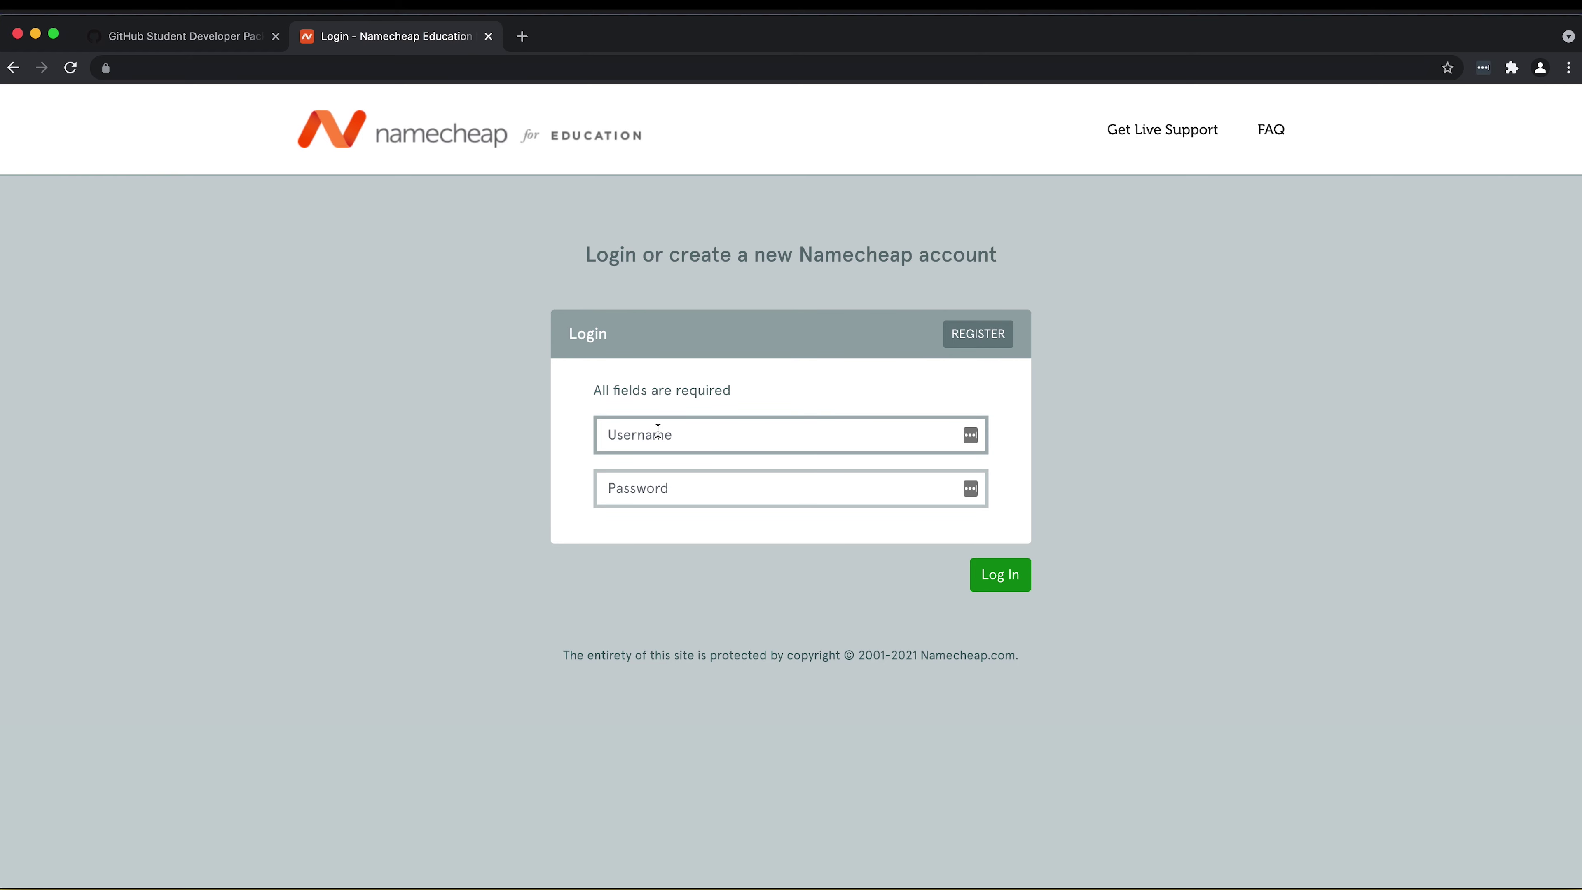
click(995, 342)
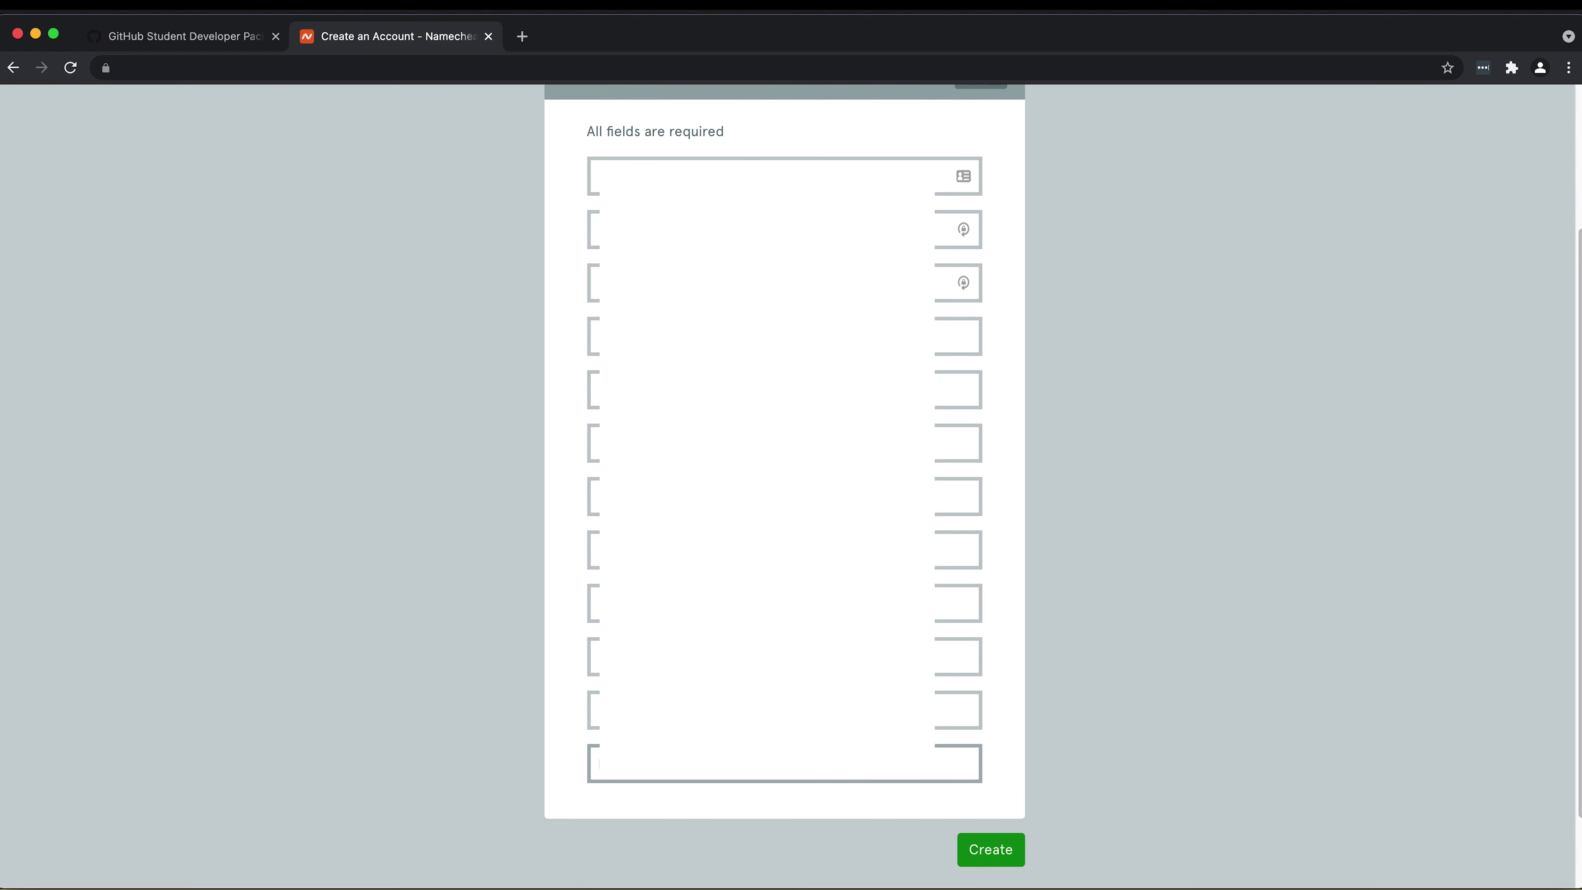
click(997, 850)
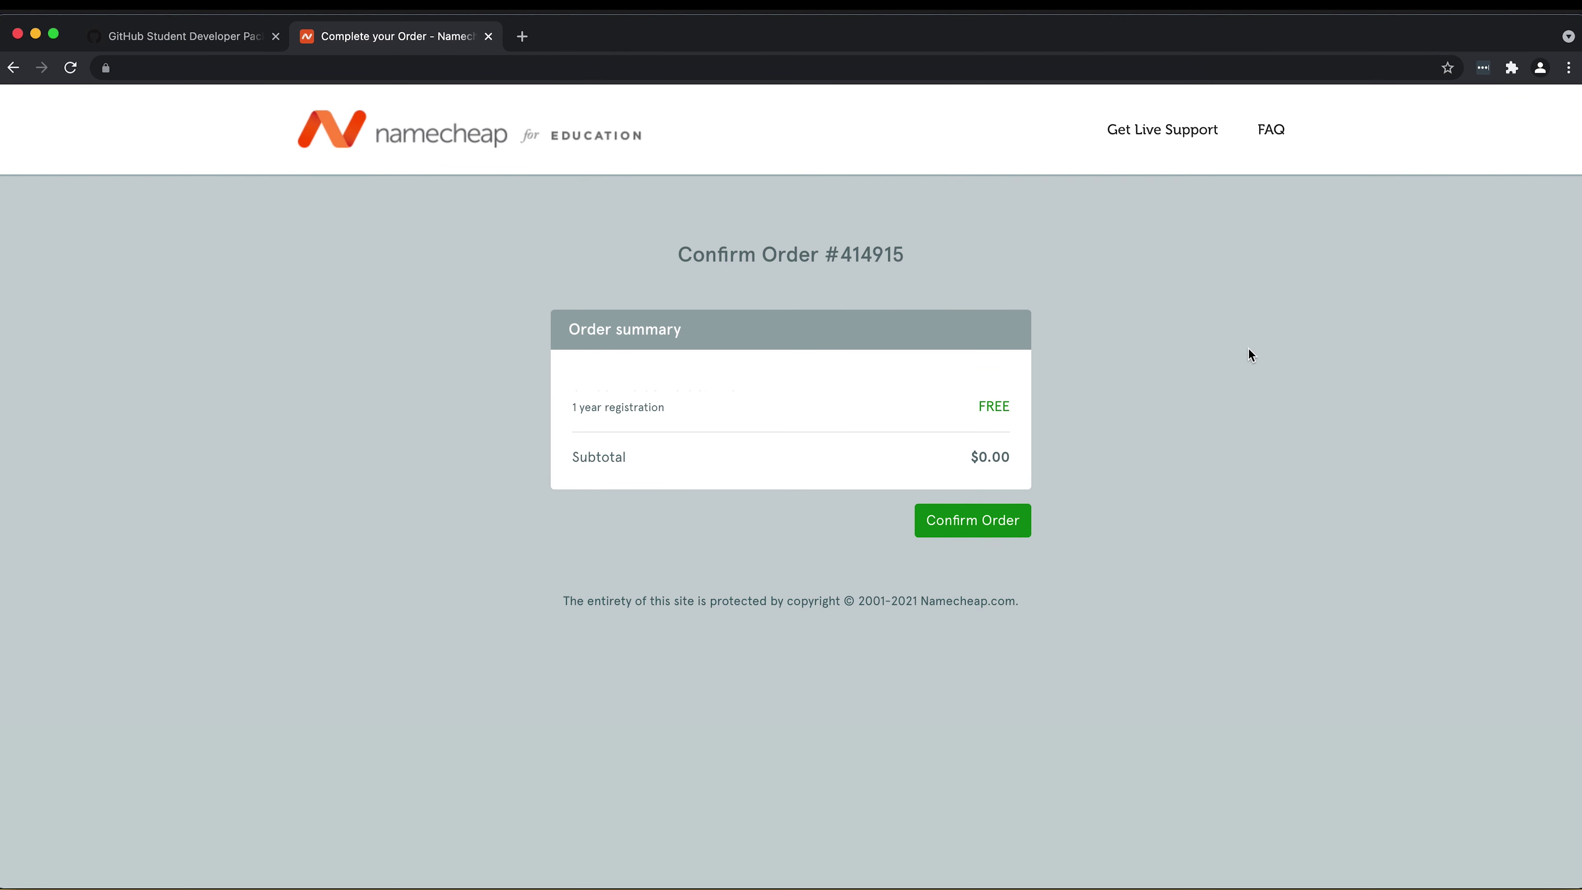
click(977, 521)
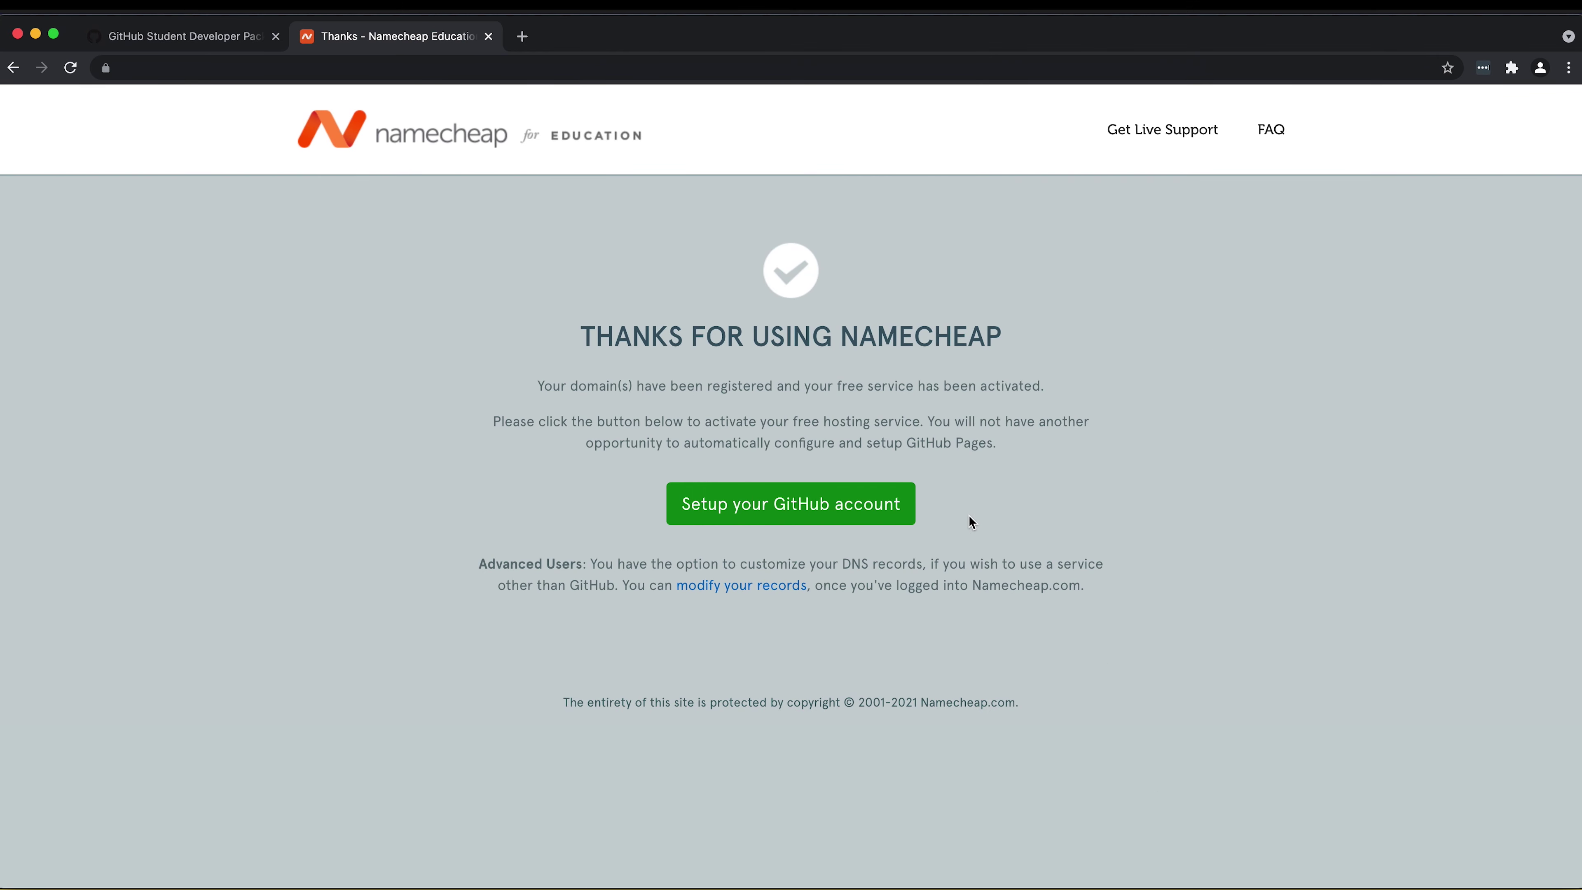
click(829, 512)
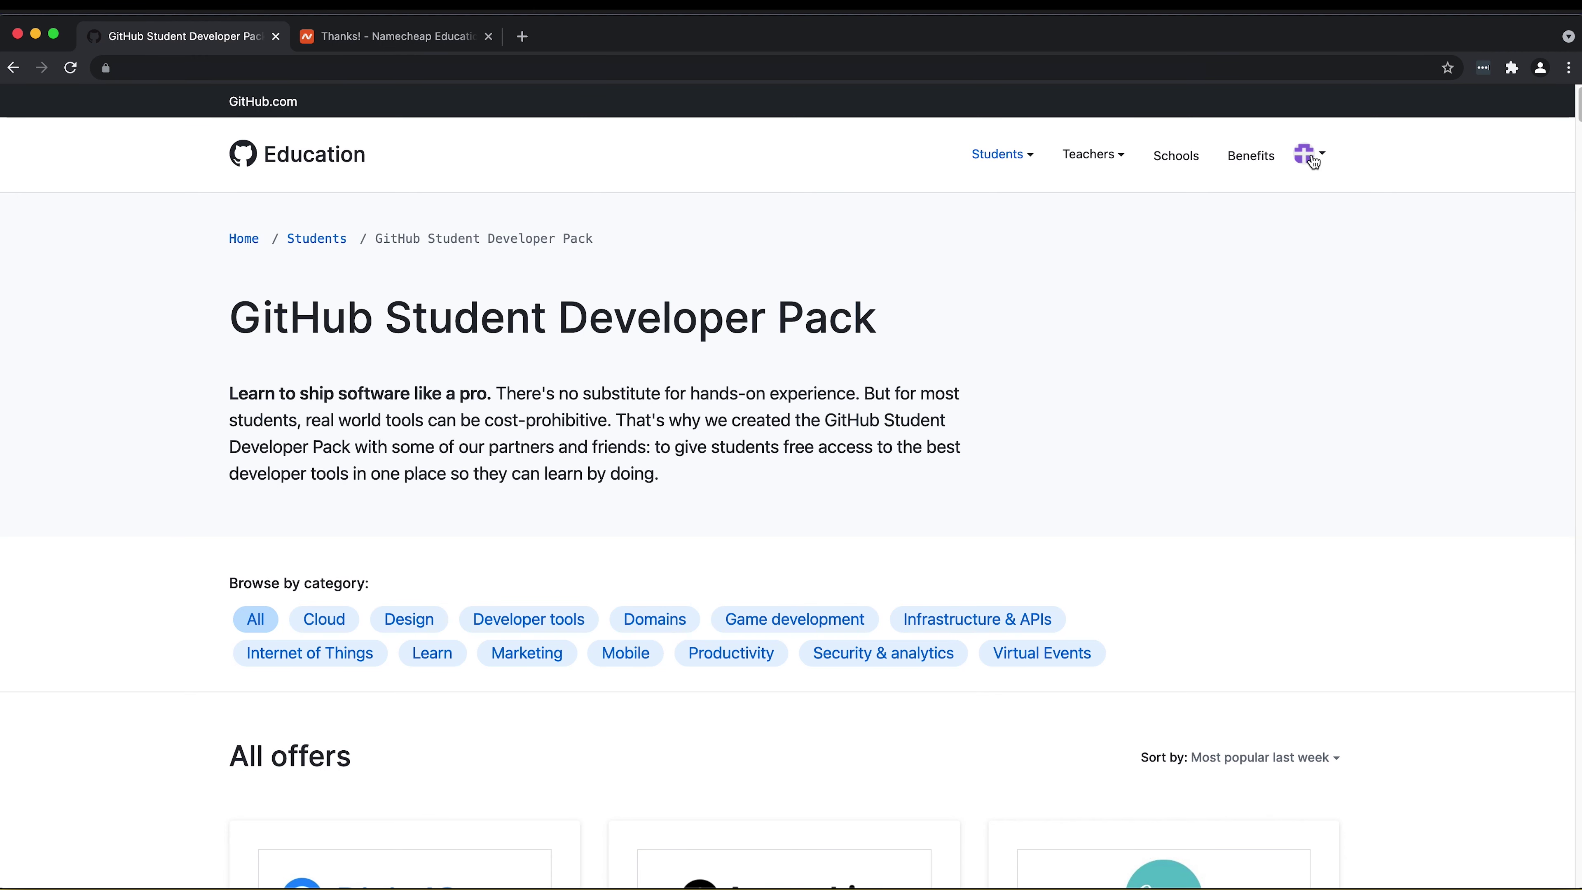
Go to your GitHub profile's repositories and open the github.io repository
click(1312, 157)
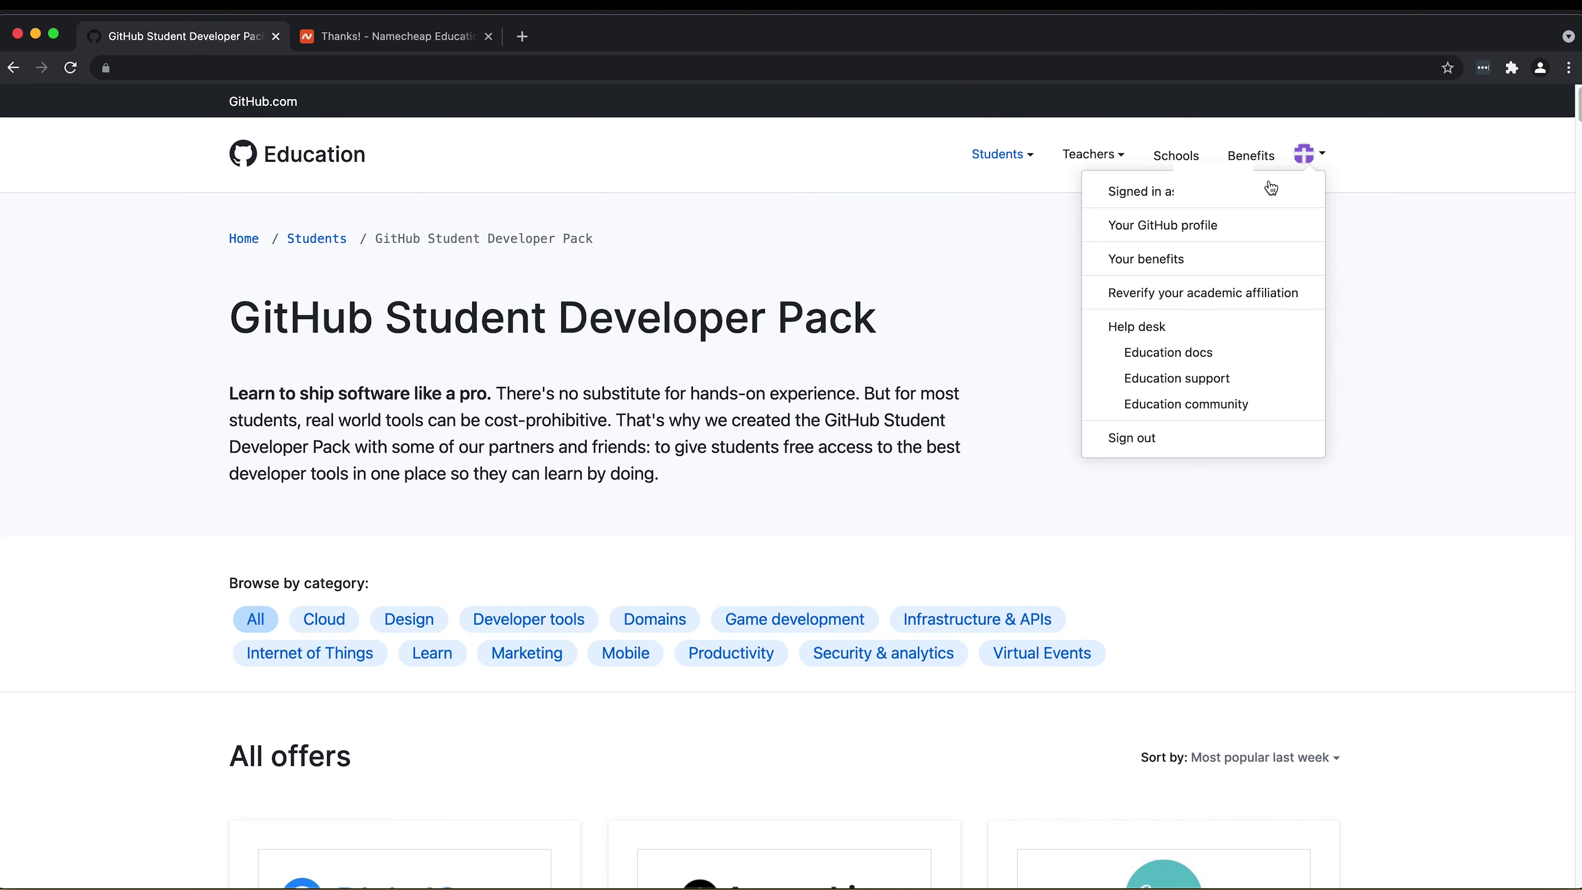
click(1206, 240)
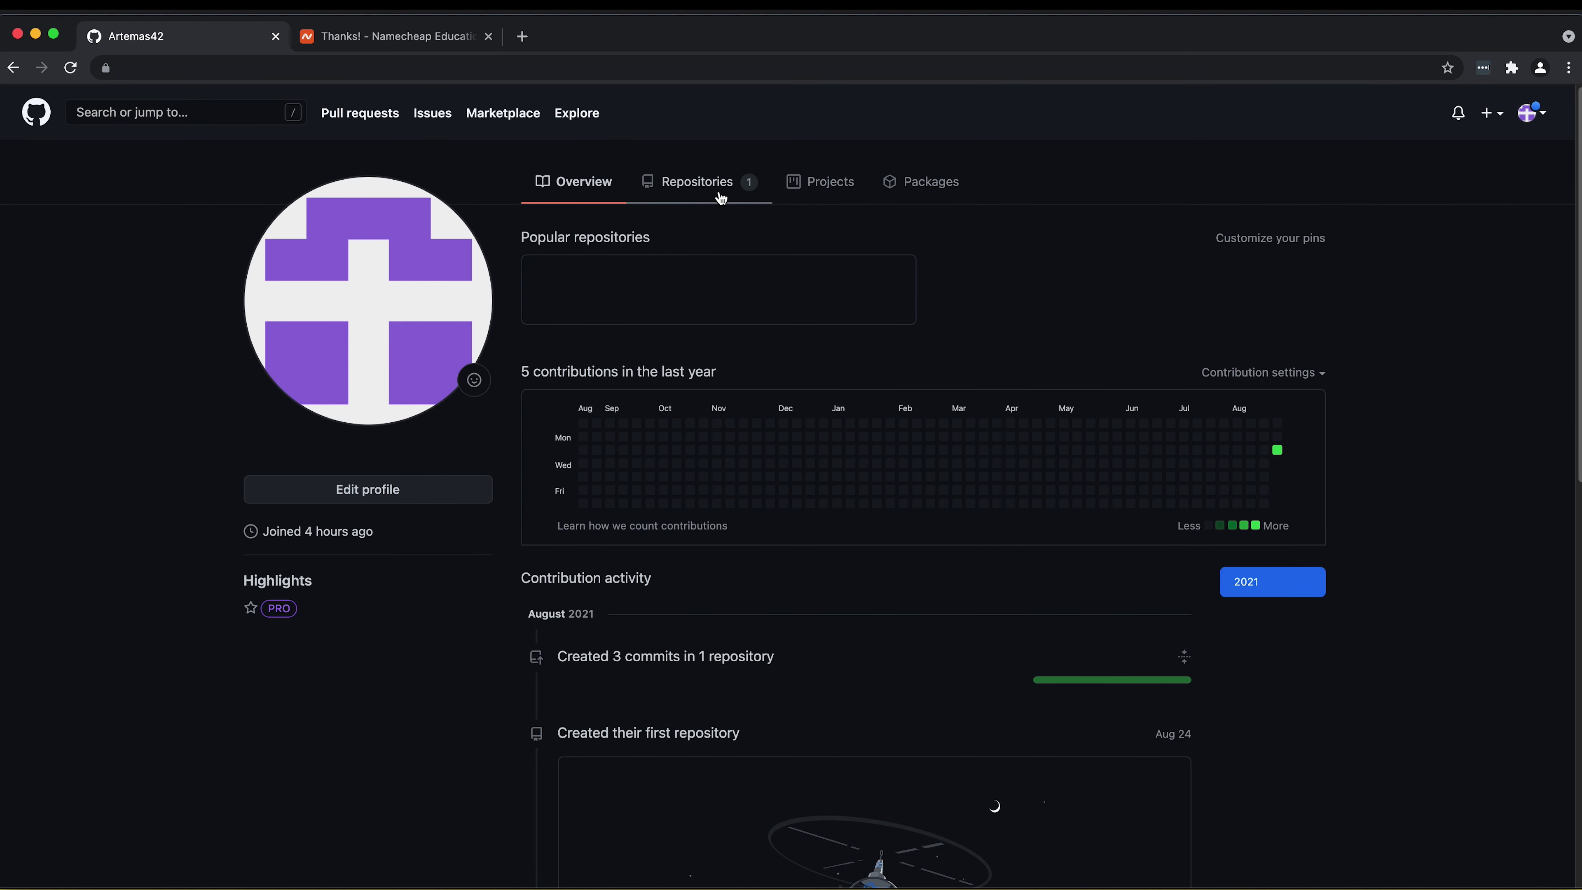
click(722, 195)
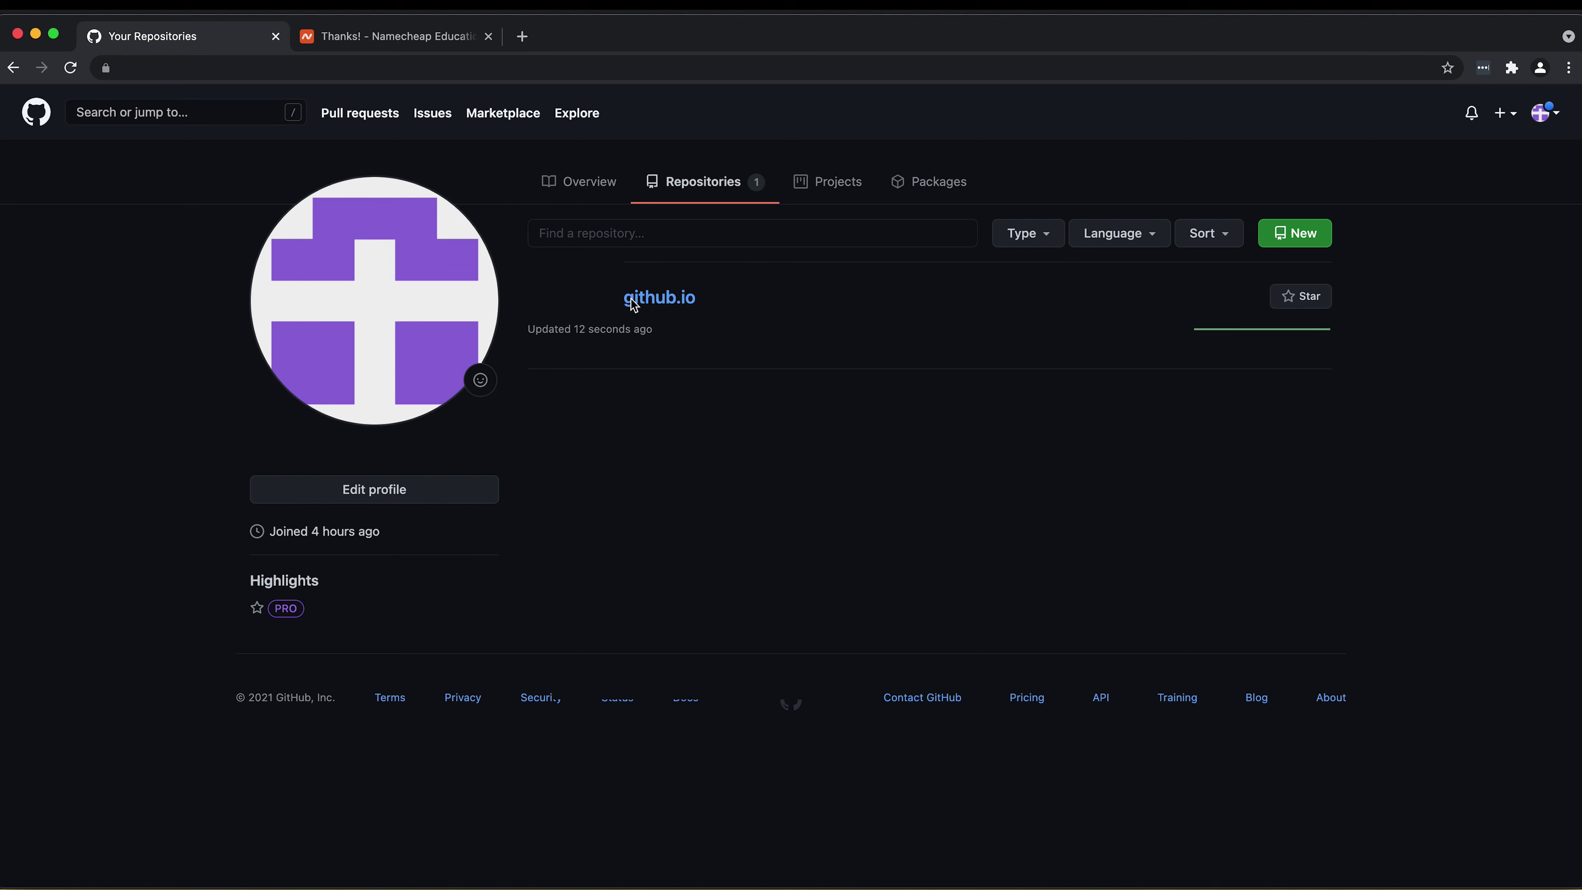
click(633, 305)
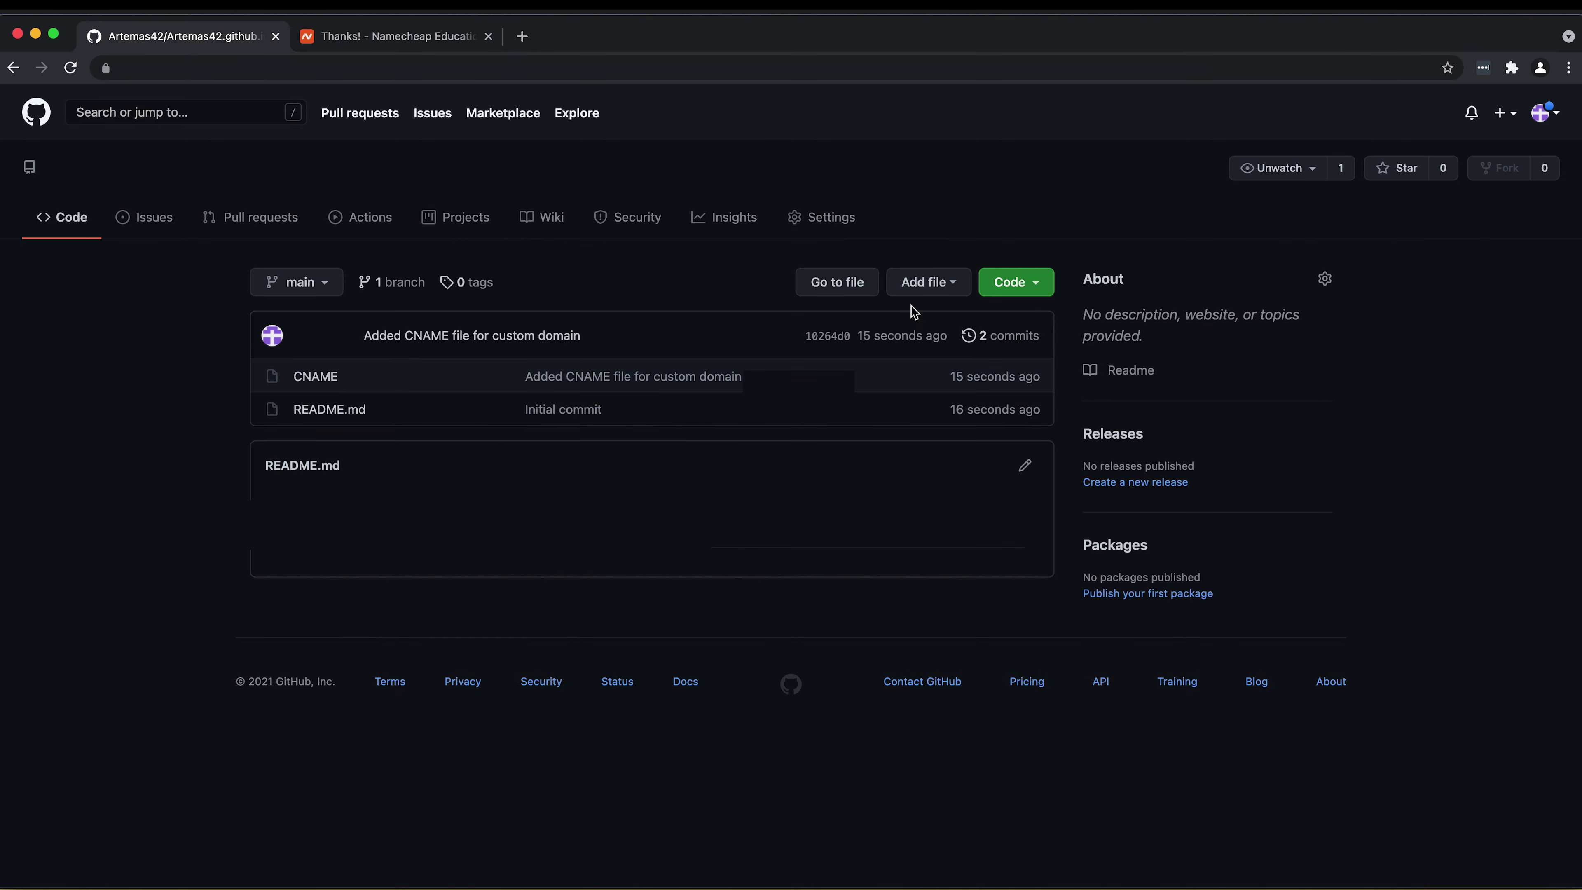
Start a new file in the github.io repository and begin typing its name
click(925, 284)
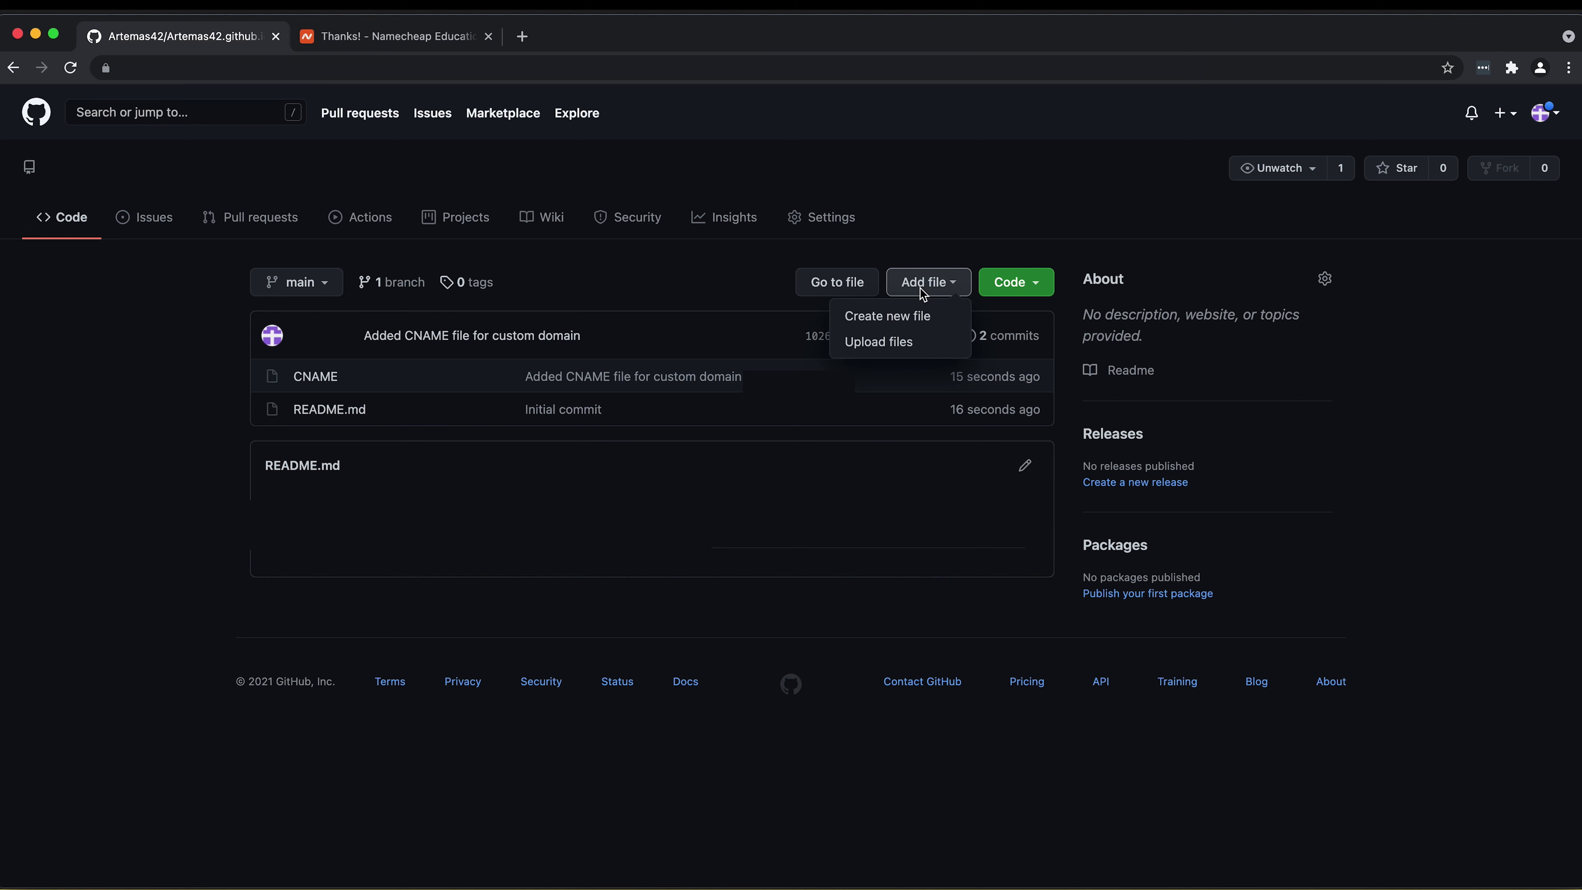
click(905, 321)
text(i)
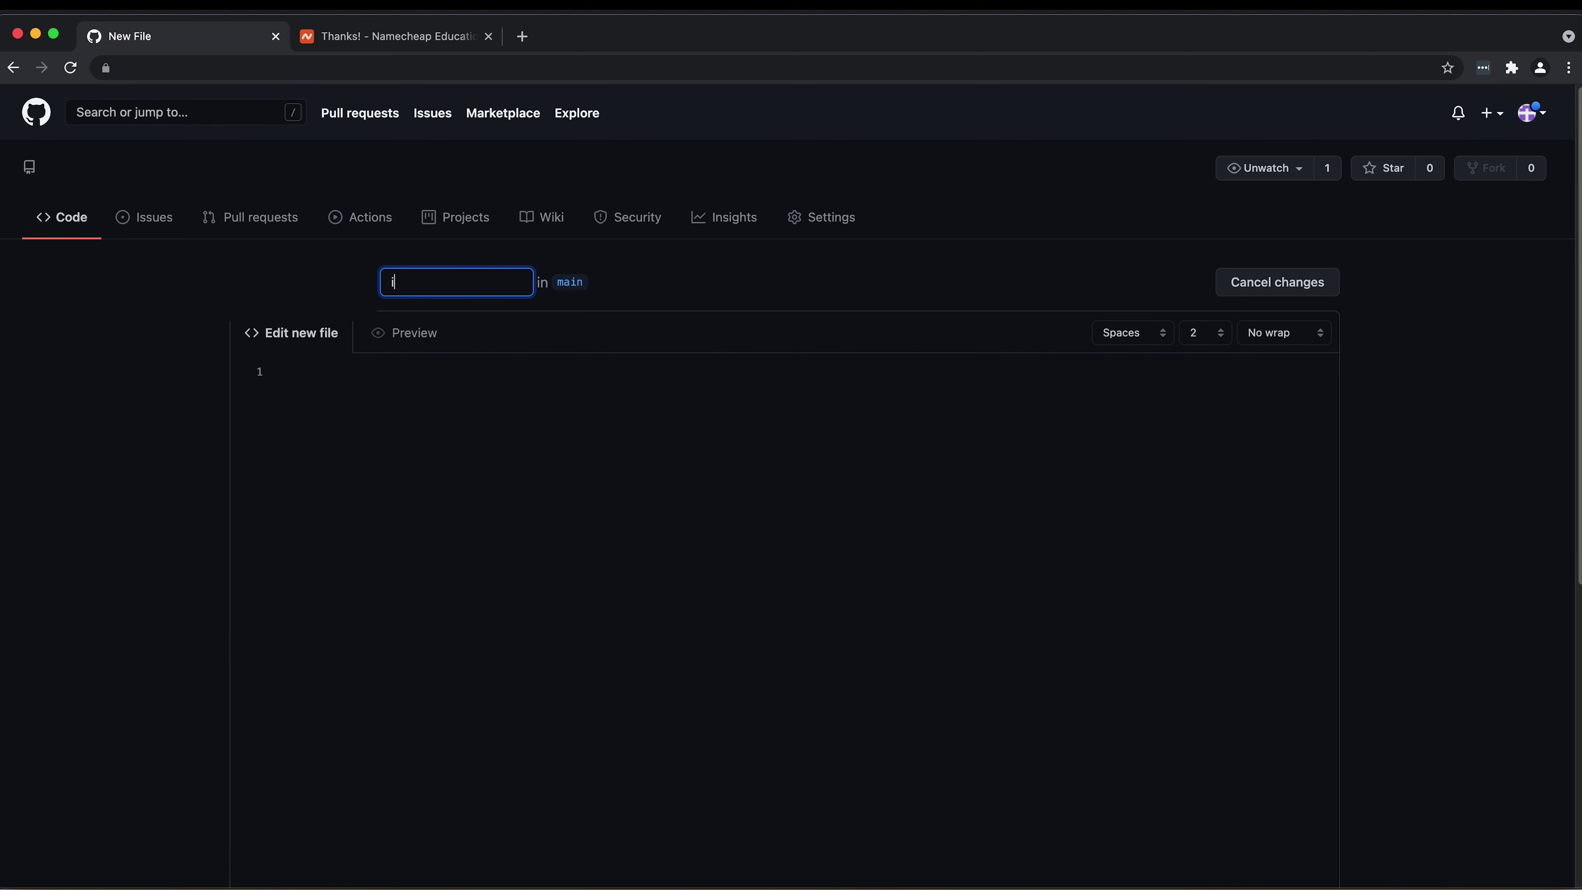
text(ndels)
text(.html)
Create index.html containing 'Hello World.' and commit it to the main branch
key(Return)
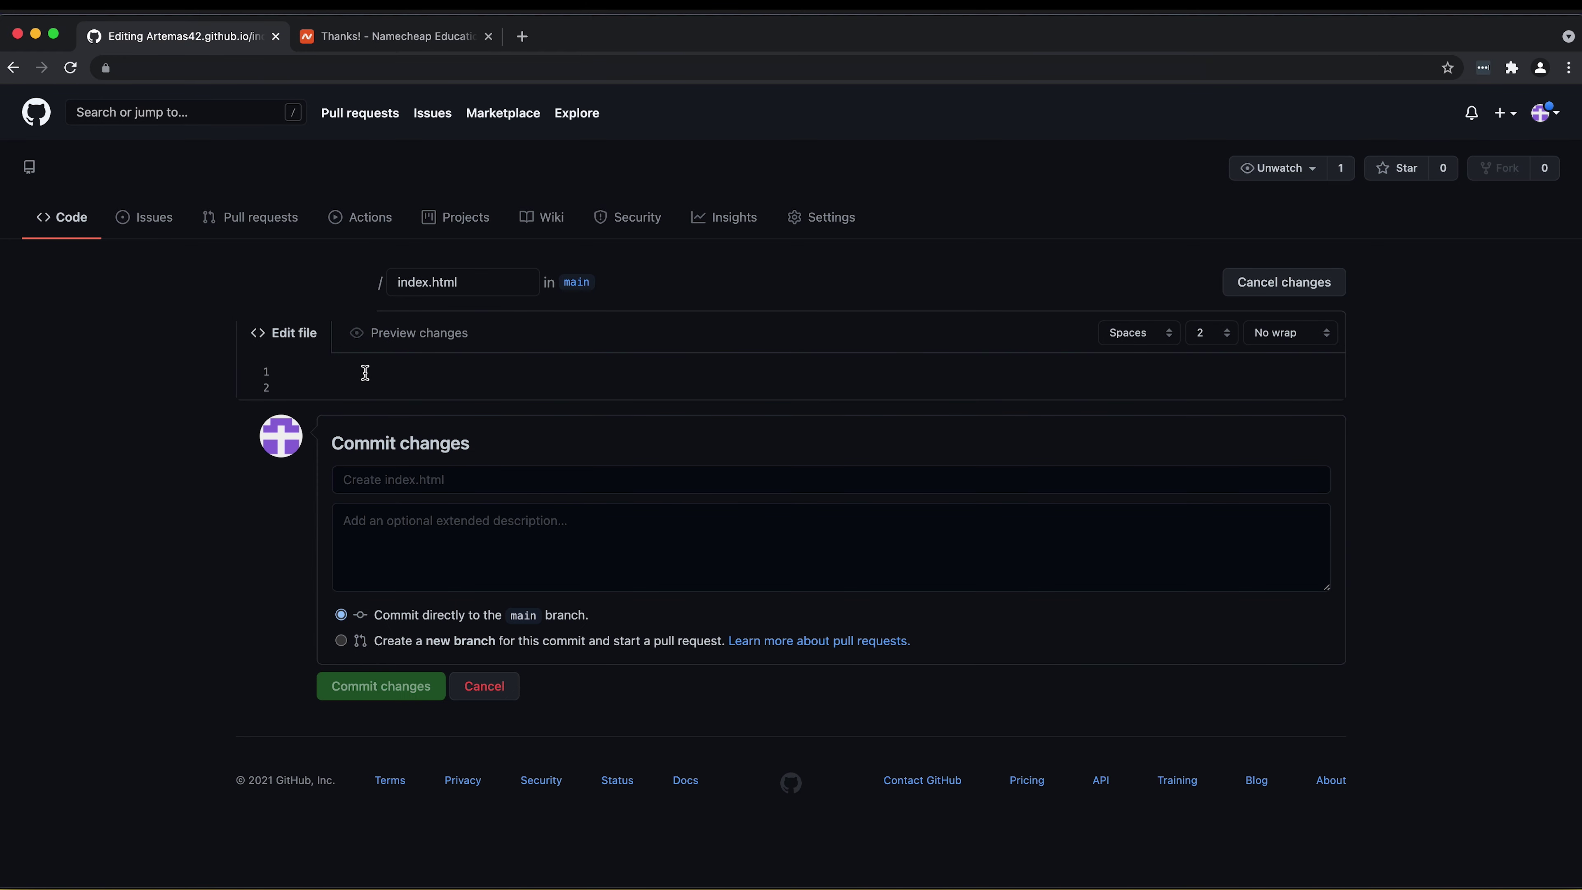
text(Hello)
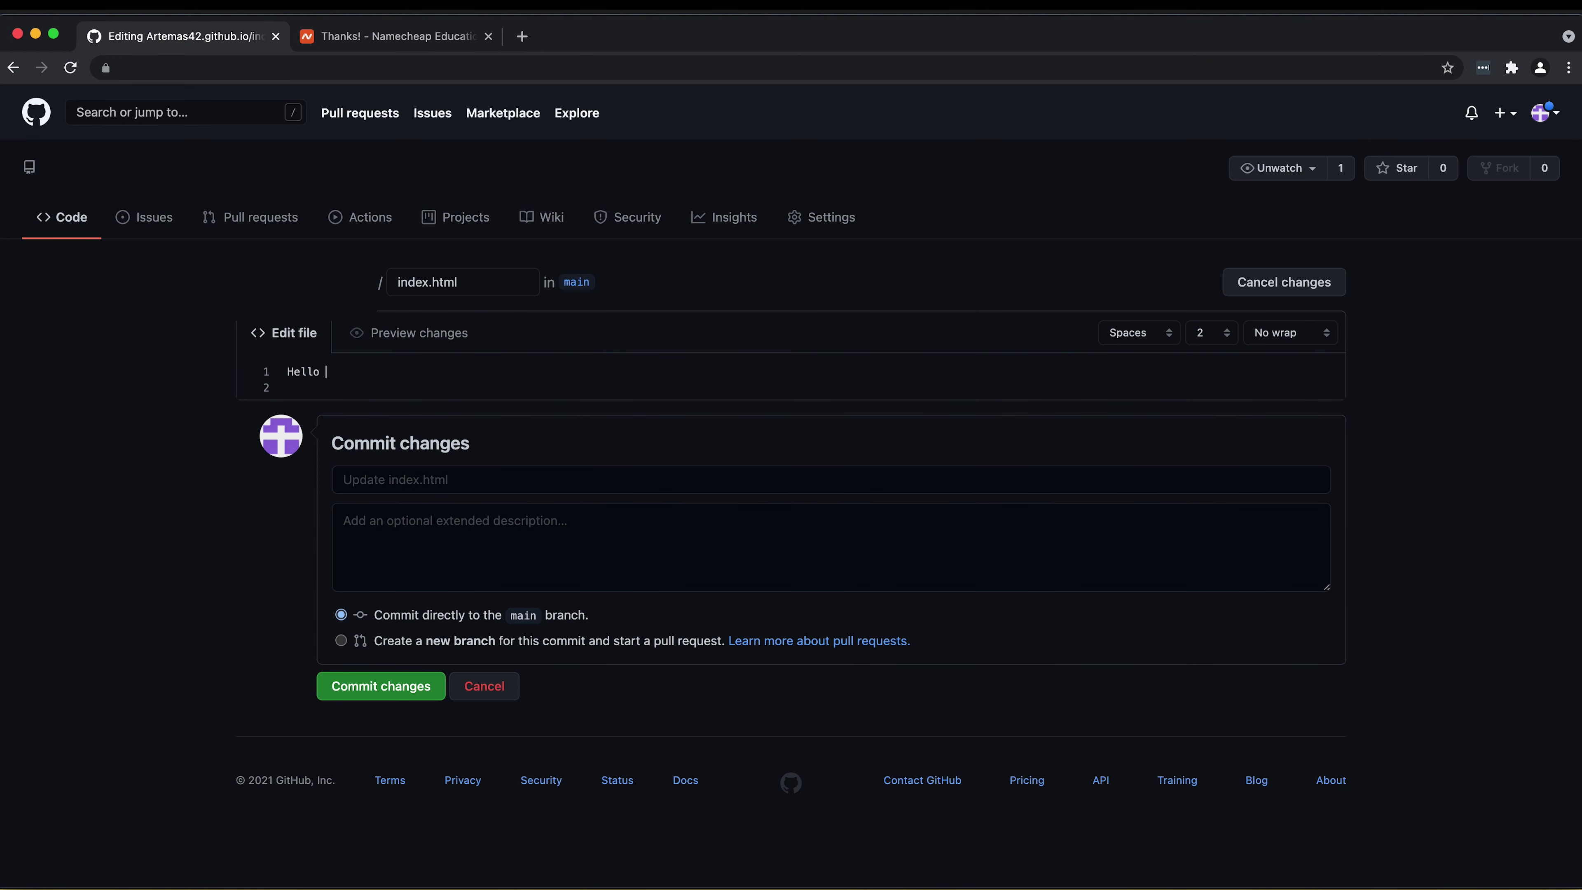
text( World.)
click(397, 688)
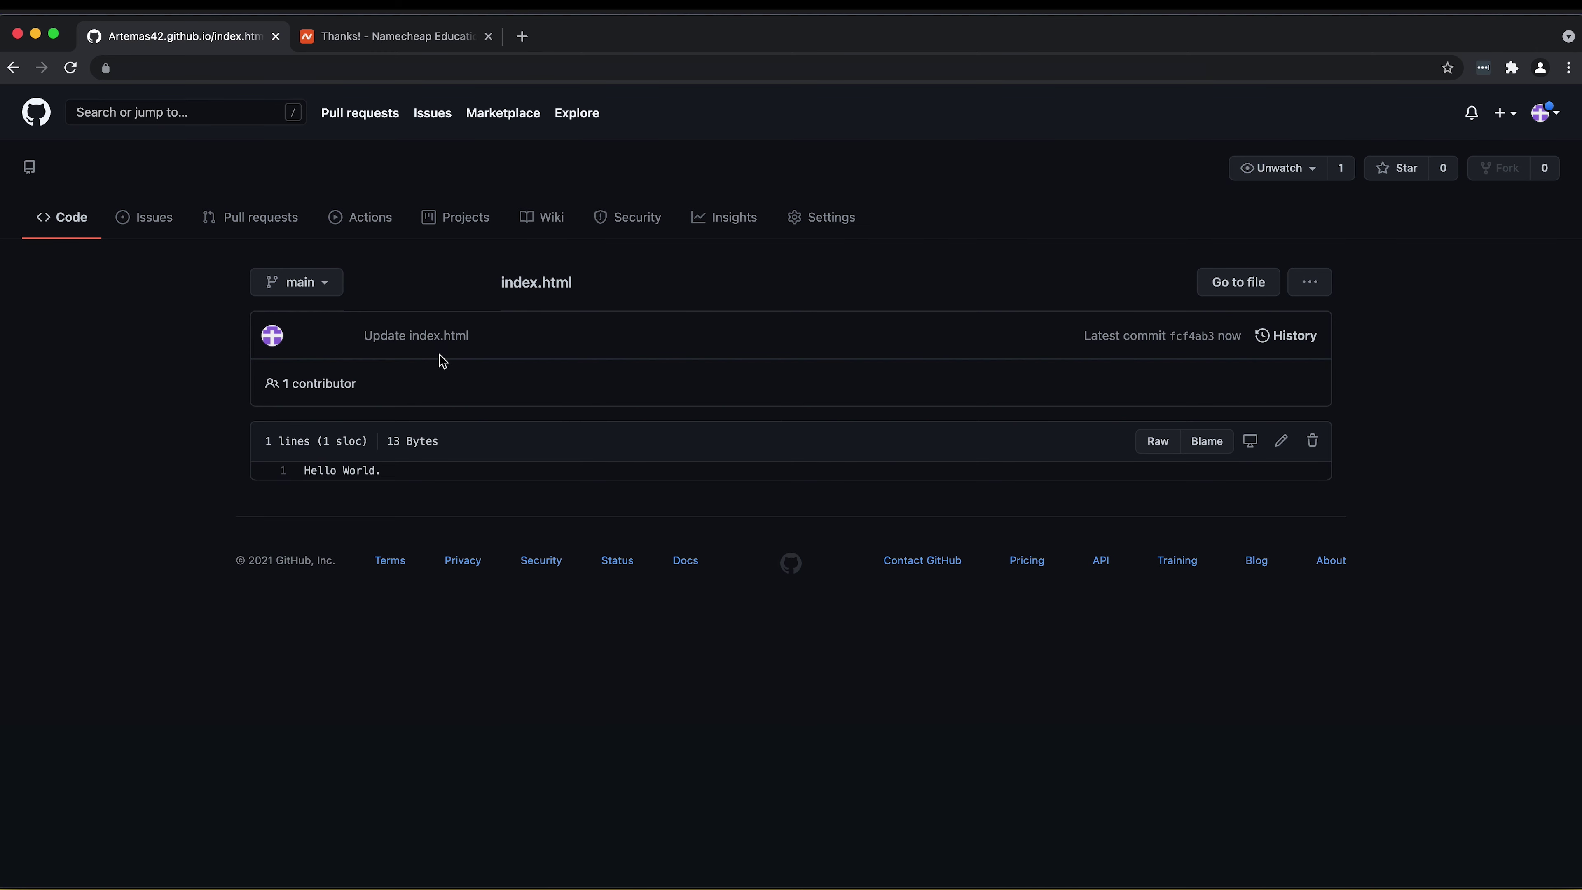
Go to the repository's Pages settings to see the .me custom domain and its DNS warning
click(831, 222)
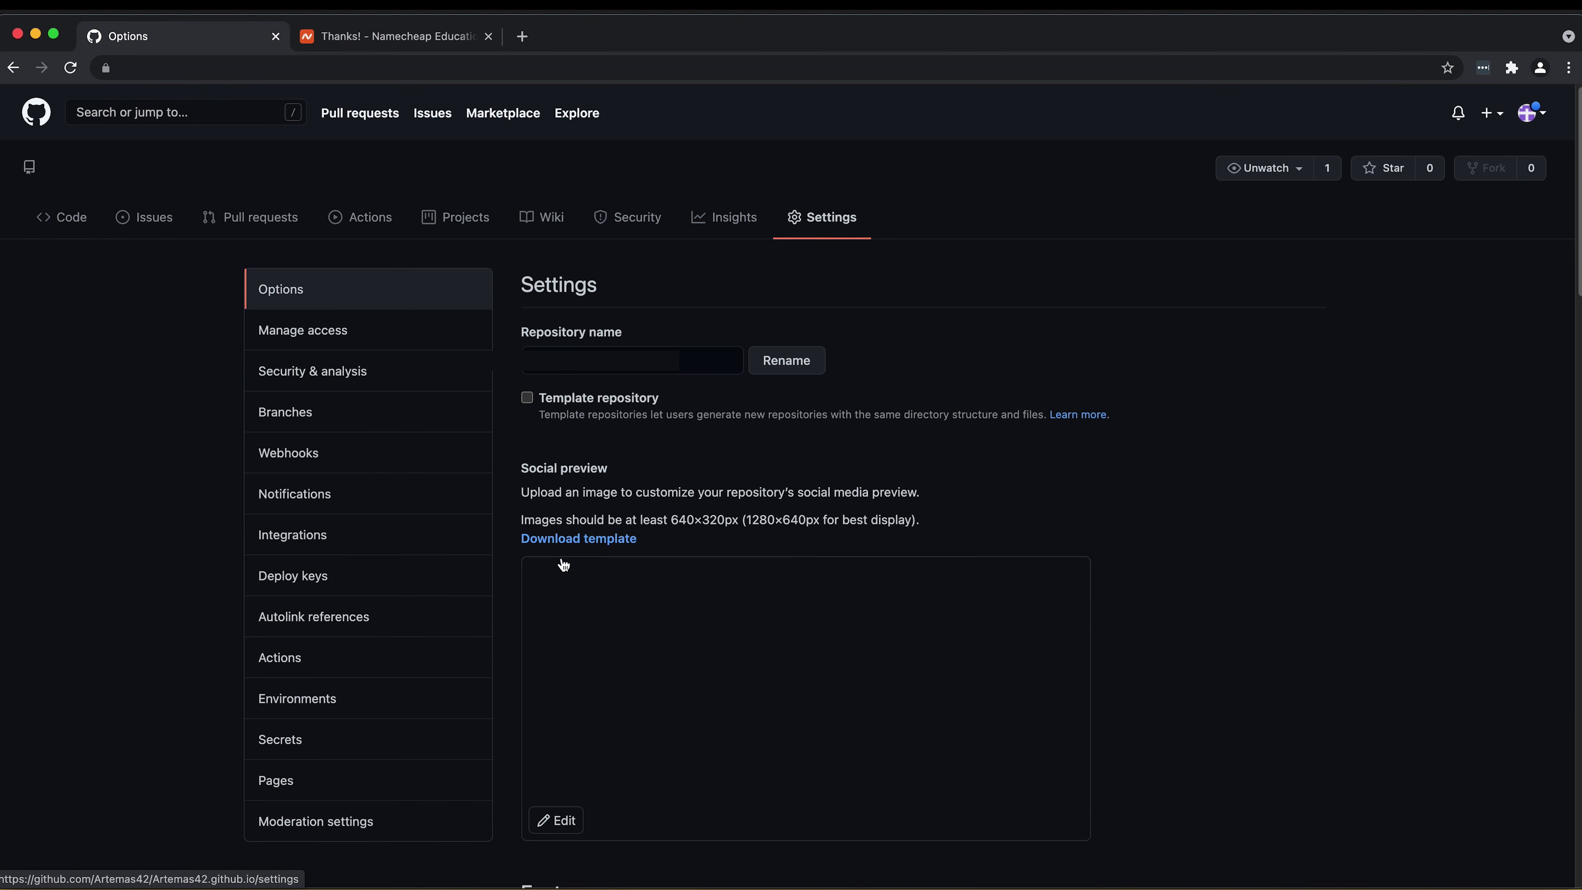
click(291, 790)
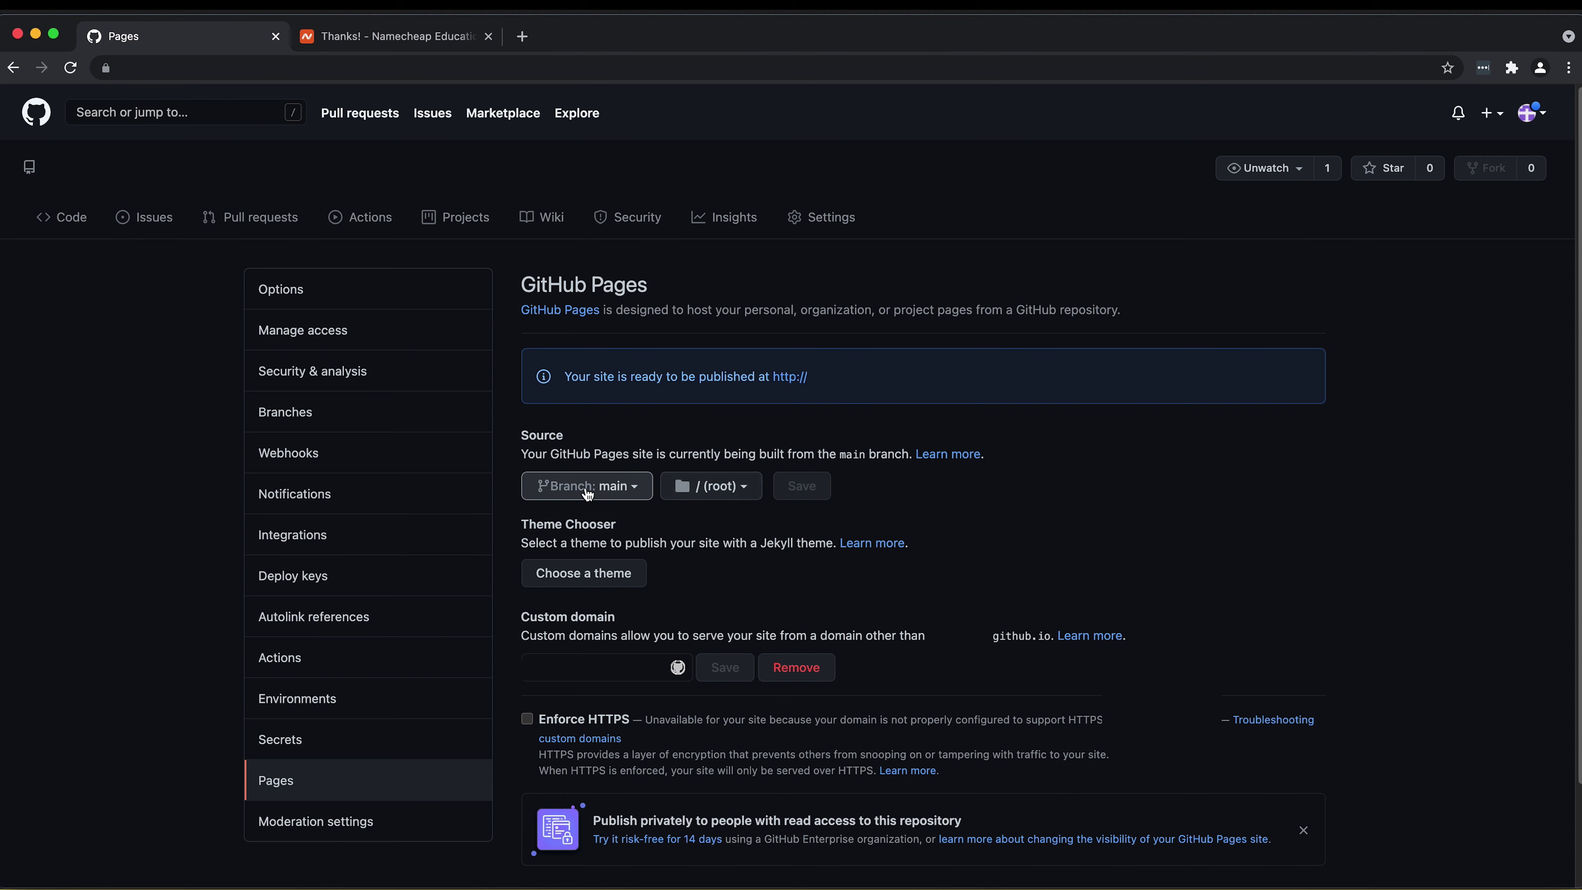
scroll(1012, 450, down, 5)
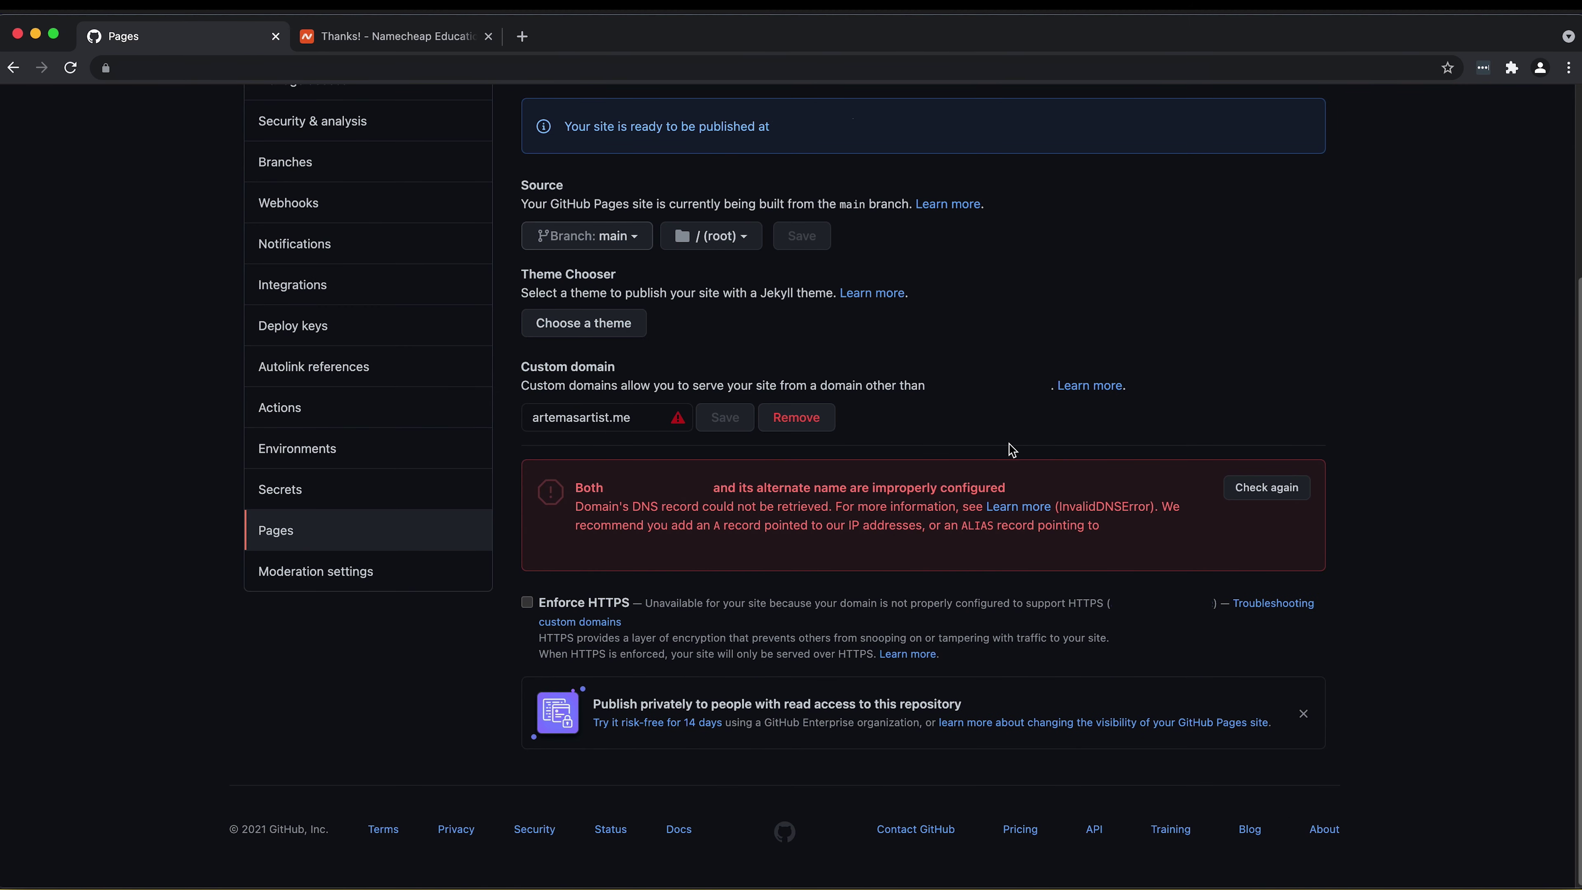